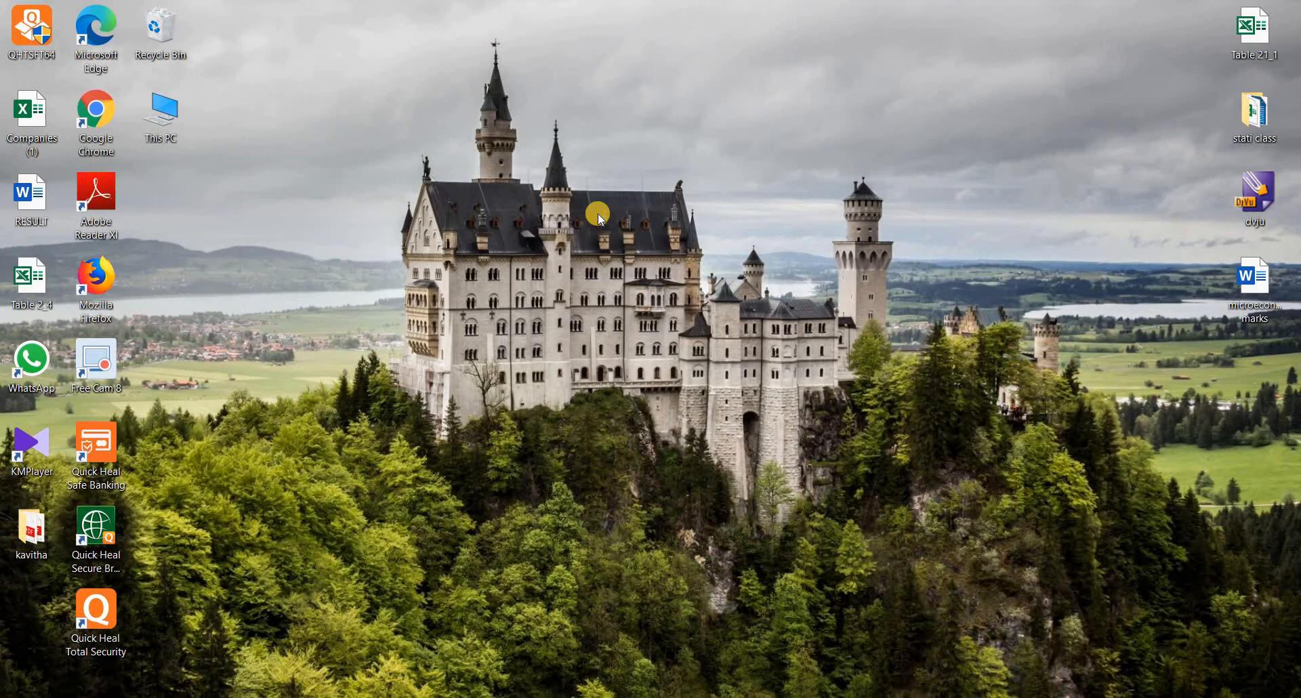
- Open the Table 21_1 workbook from the desktop, close Book1 without saving it, and maximize the Table 21_1 window
double_click(1250, 31)
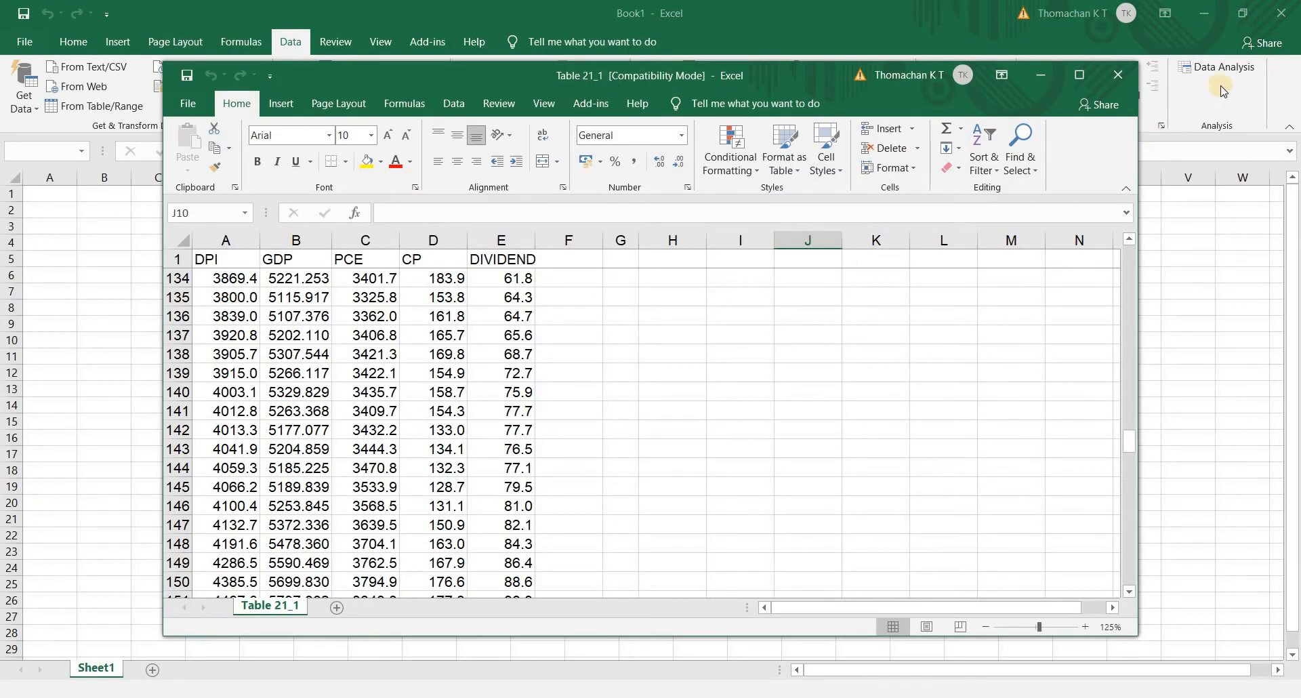
click(1272, 16)
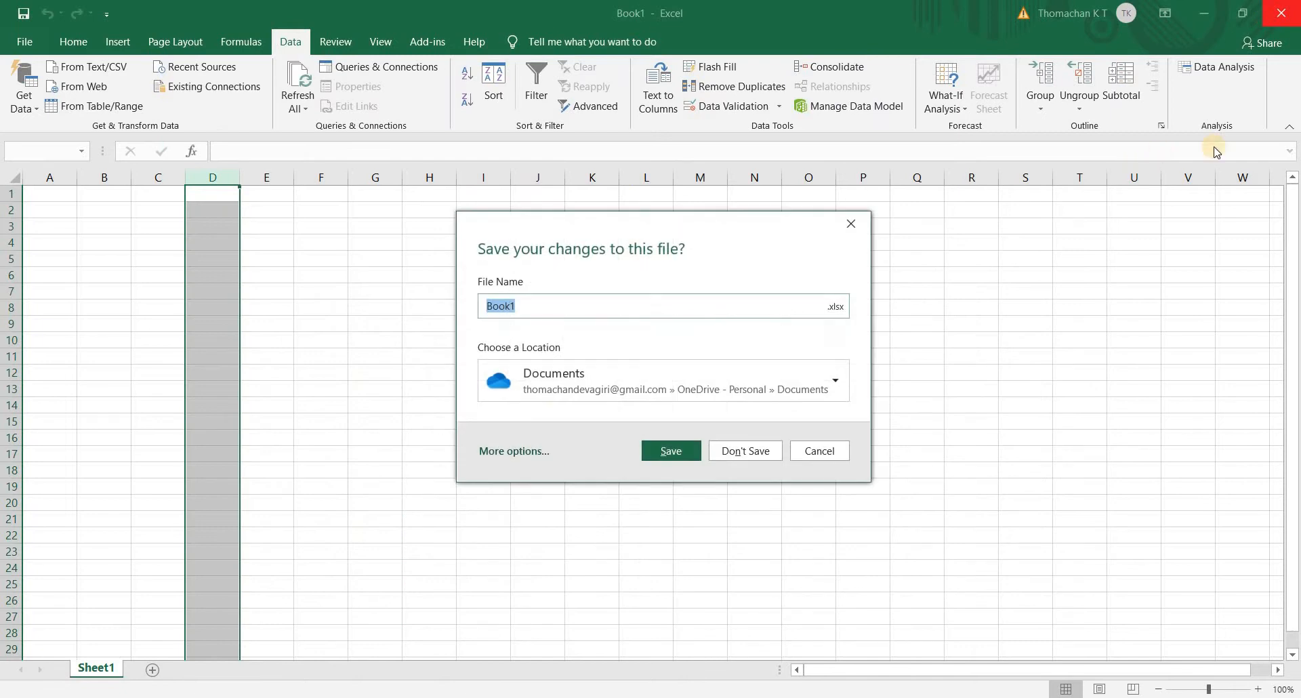
click(1271, 23)
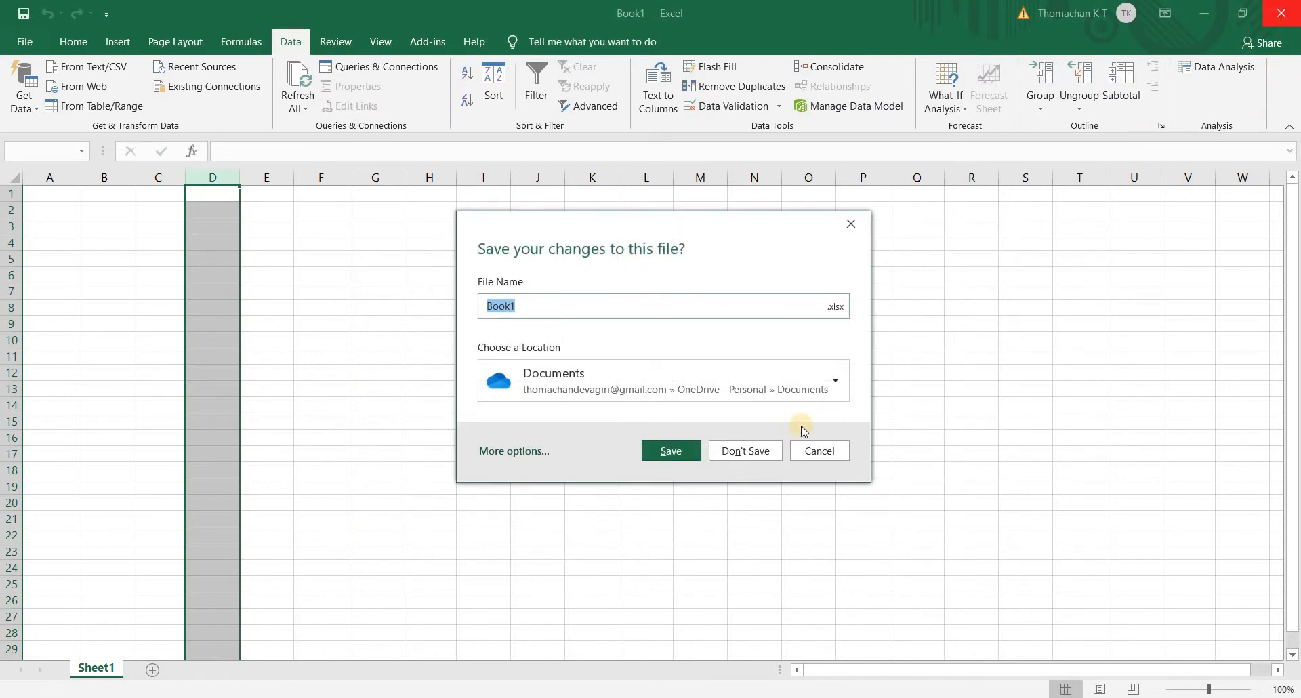
click(745, 450)
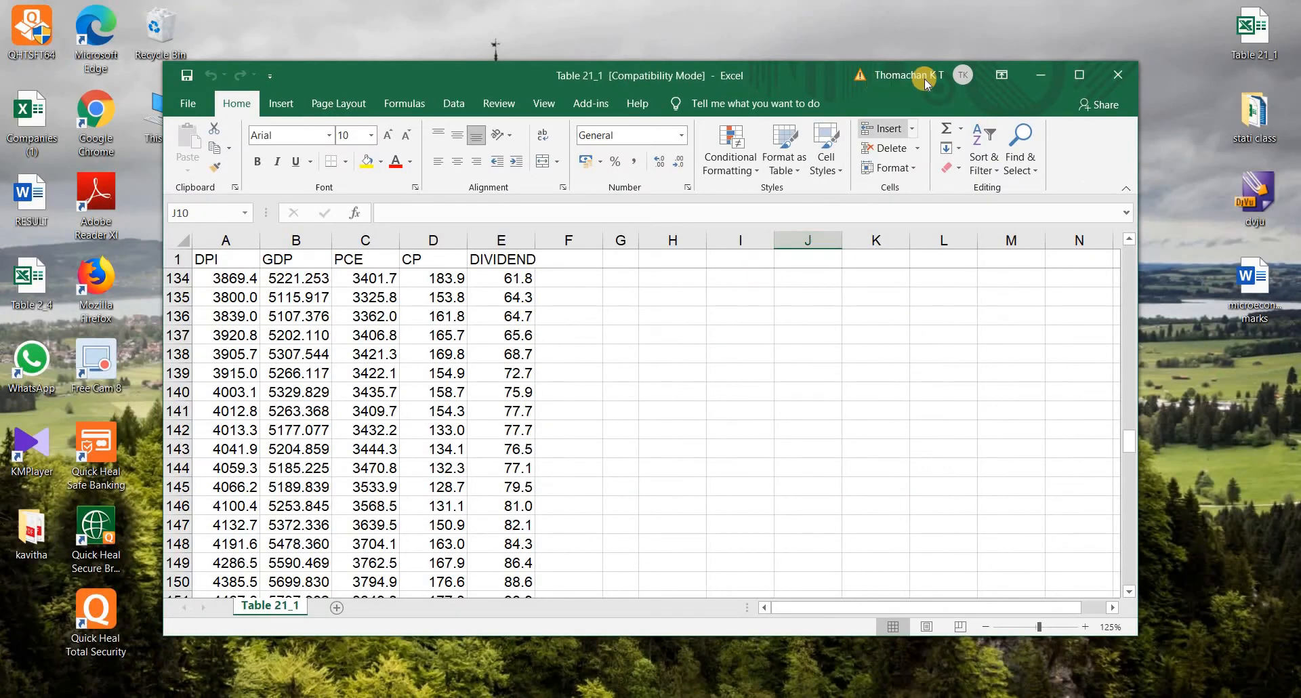
click(1079, 77)
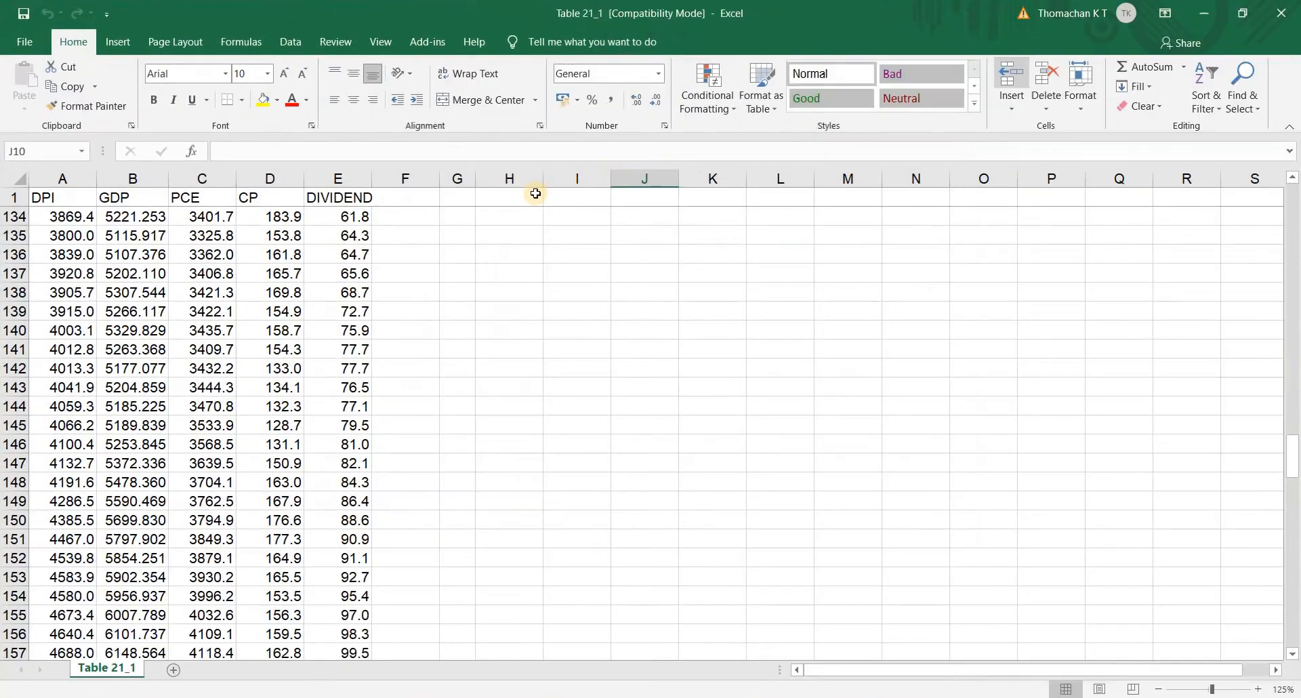
- Open MegaStat's Descriptive Statistics options for the Table 21_1 data
scroll(456, 301, down, 20)
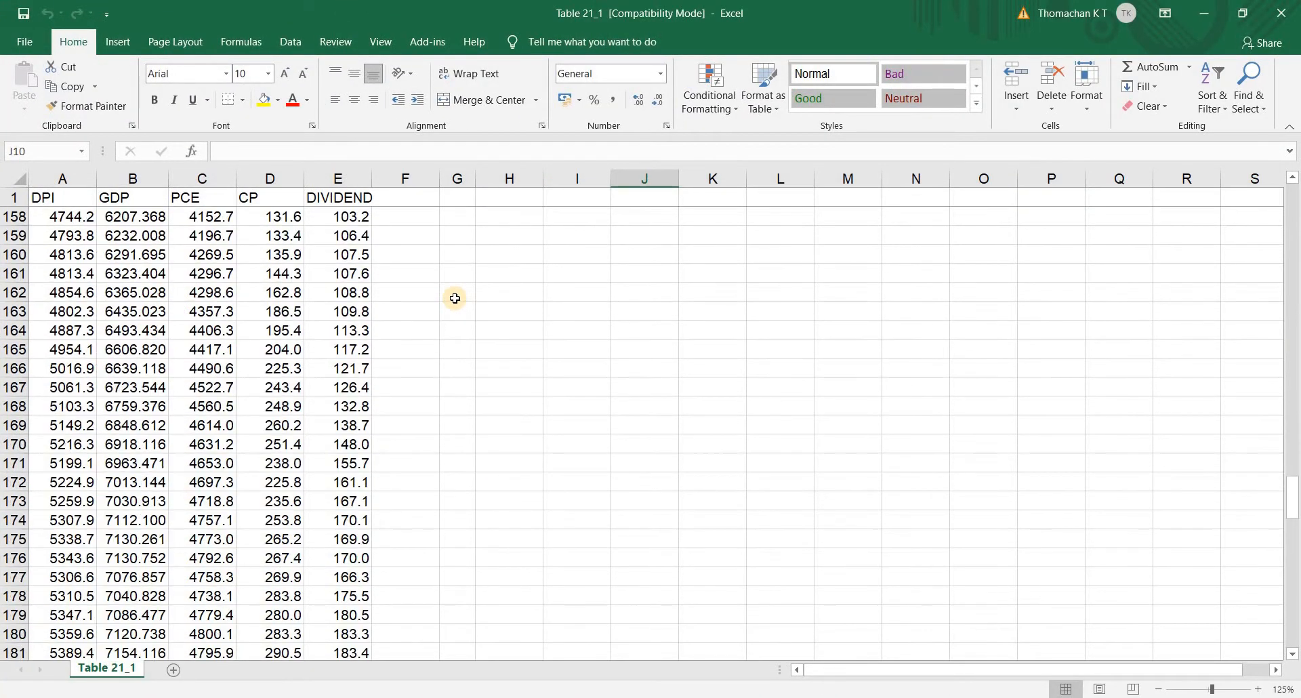
scroll(454, 298, down, 14)
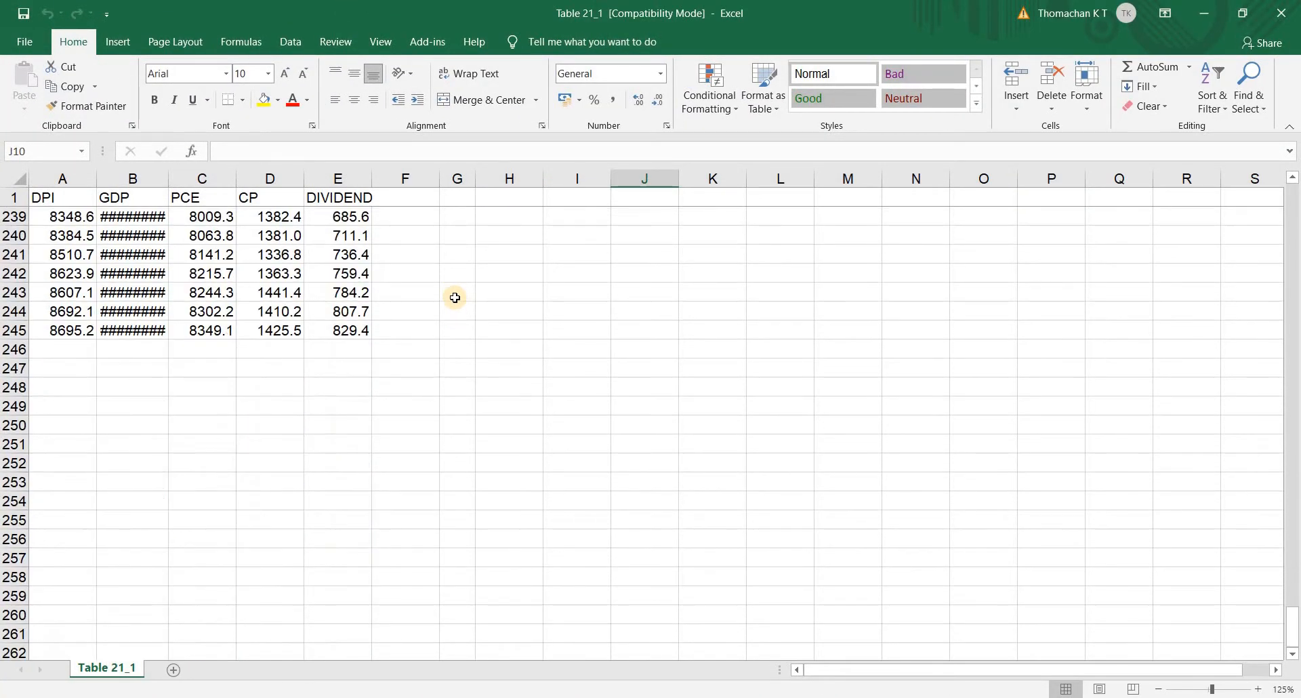
scroll(455, 298, up, 20)
scroll(454, 299, up, 20)
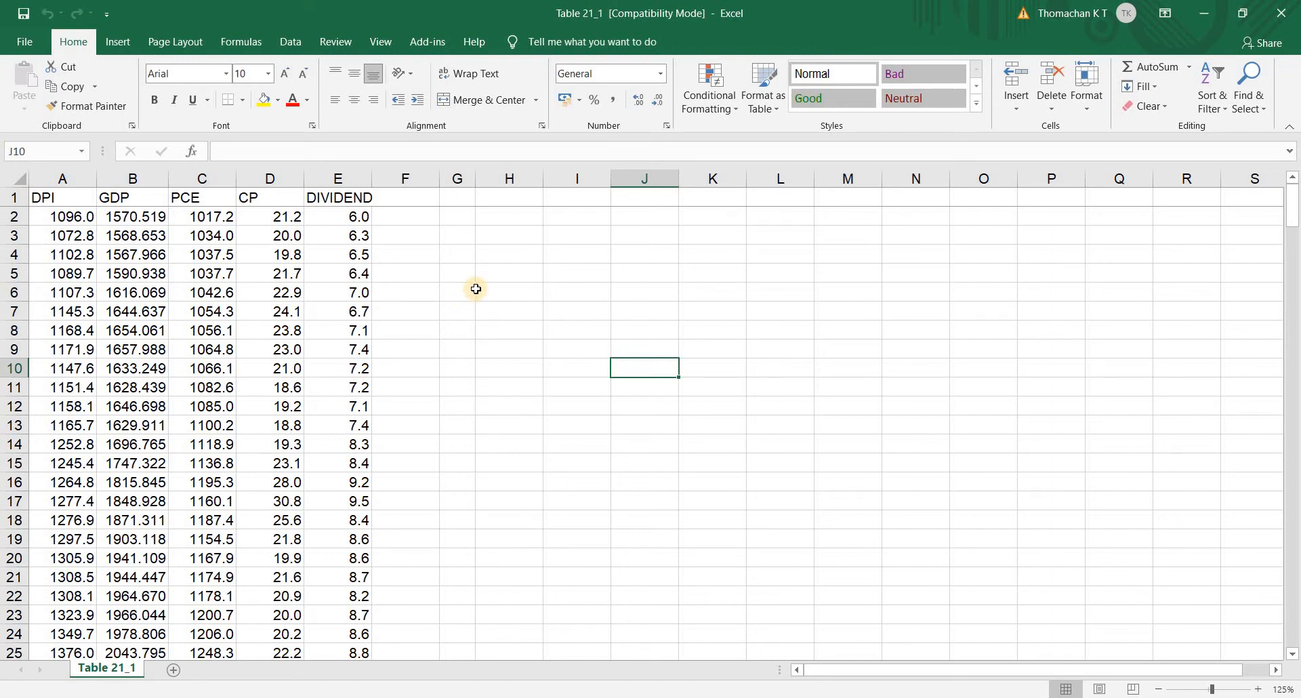
click(423, 41)
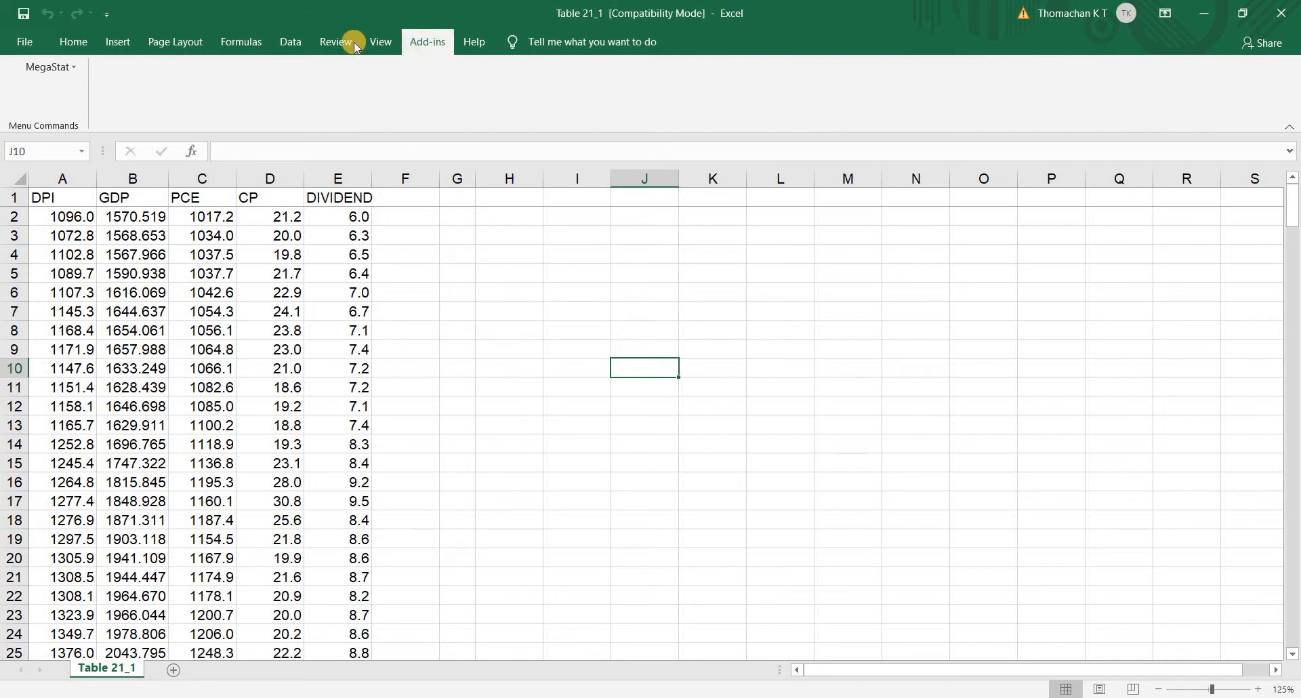
click(39, 67)
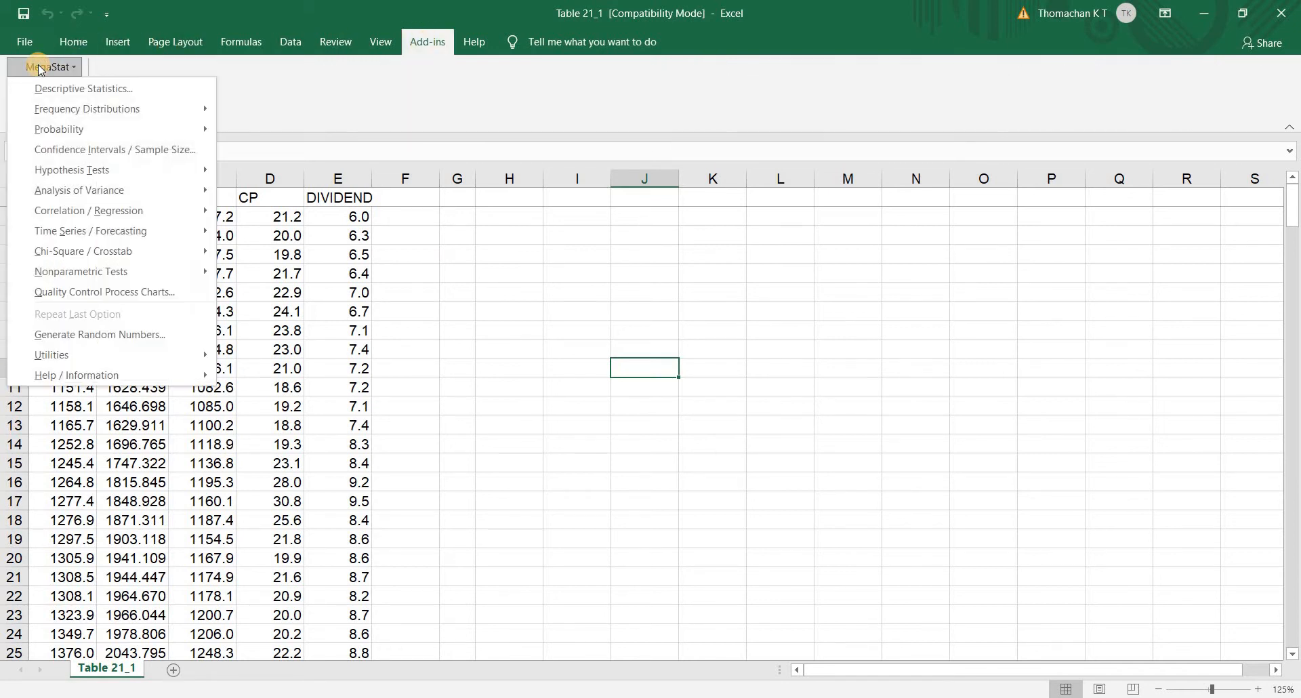
click(85, 94)
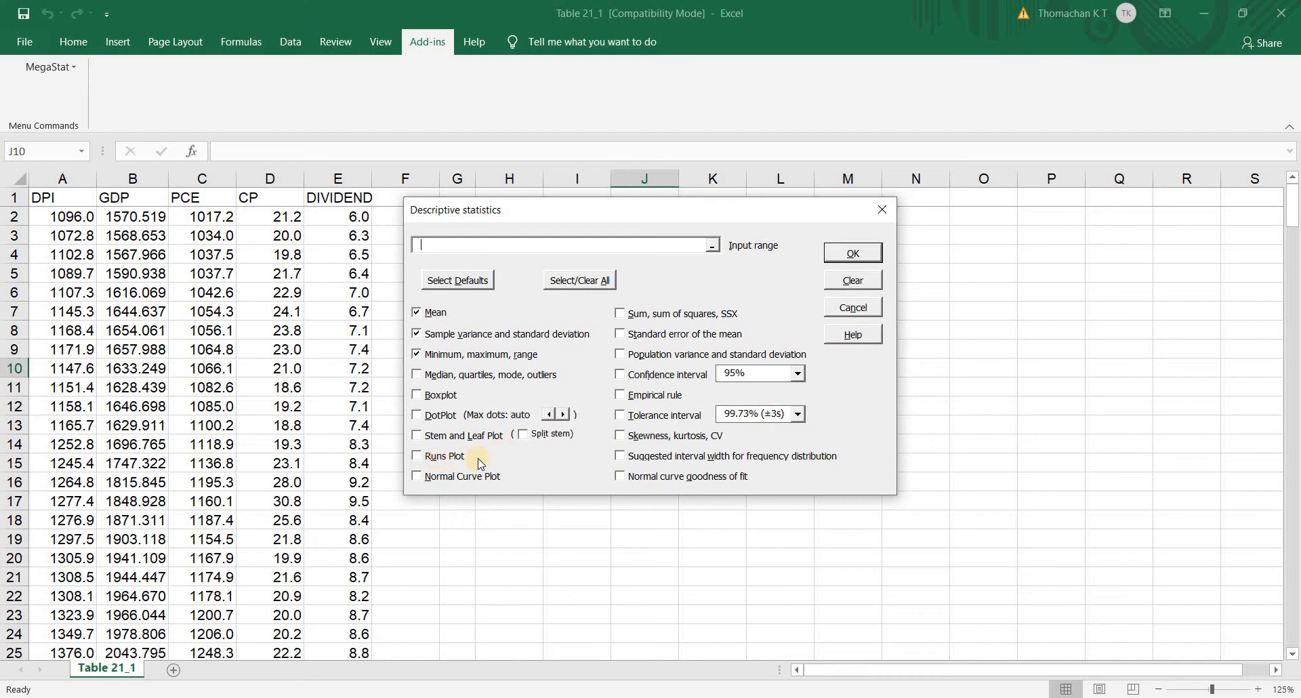
- Add median/quartiles/mode/outliers, boxplot, dotplot, stem and leaf plot, normal curve plot, skewness/kurtosis/CV and empirical rule to the descriptive statistics
click(418, 375)
click(417, 395)
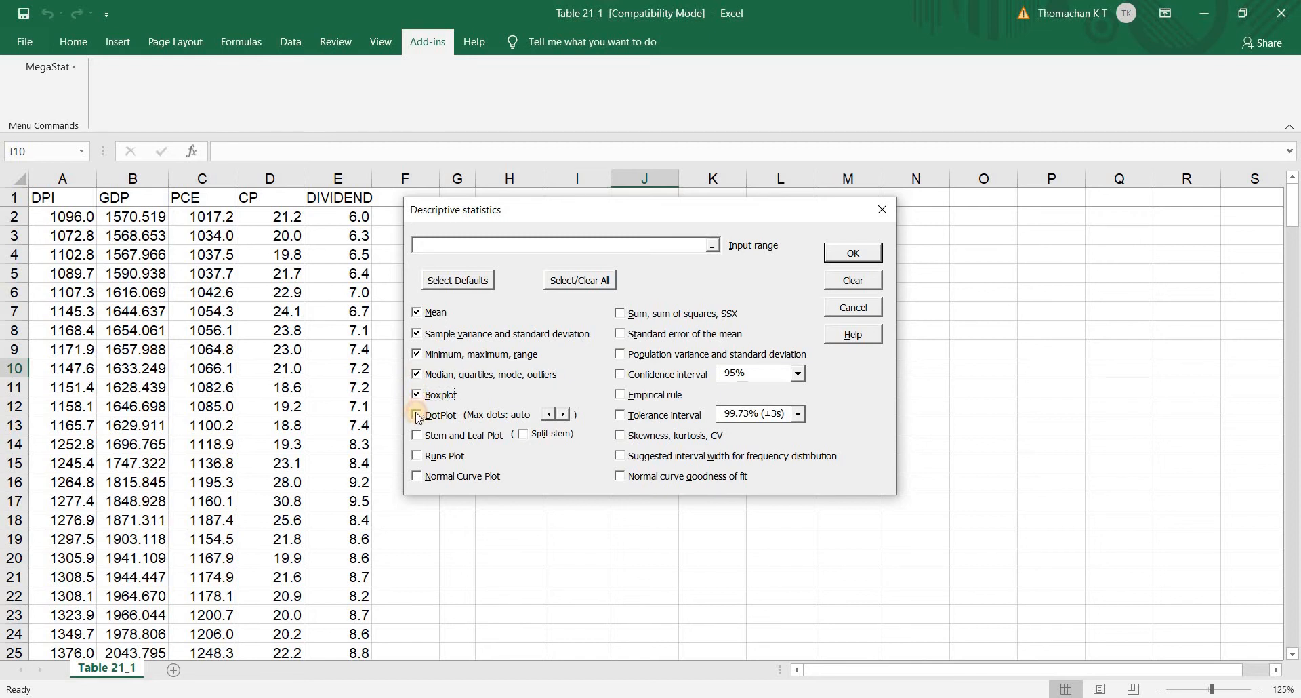
click(417, 416)
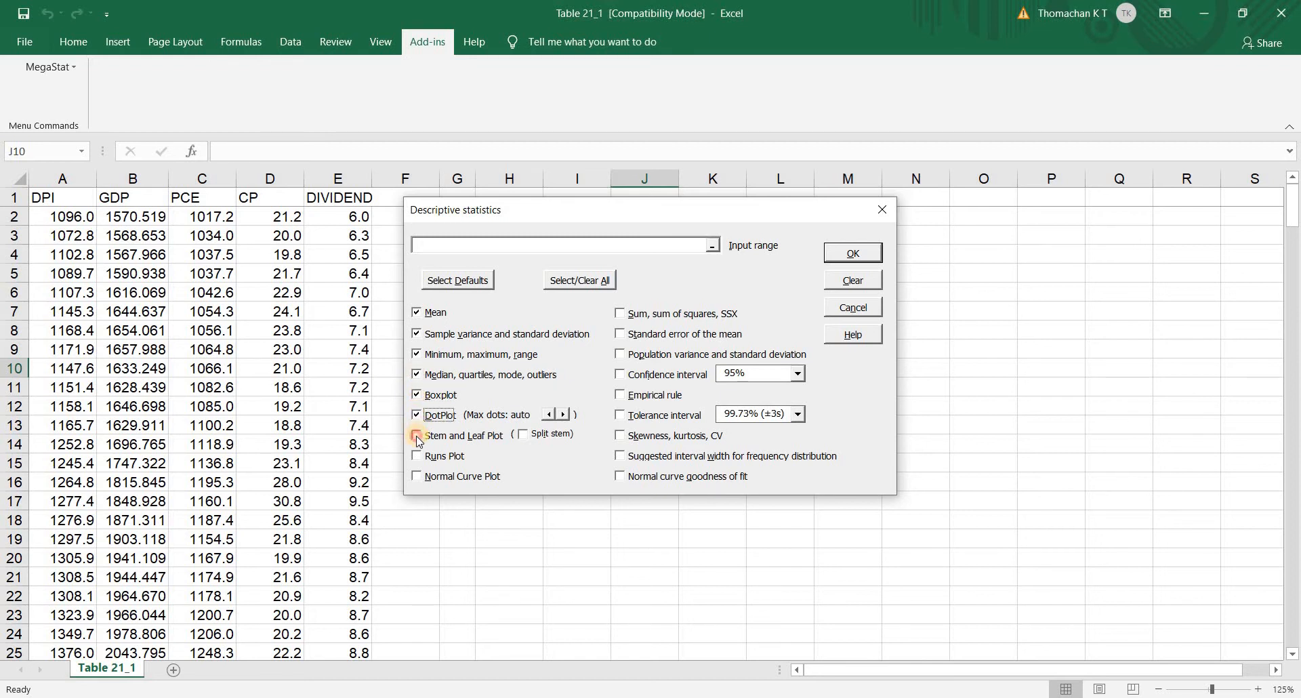
click(418, 436)
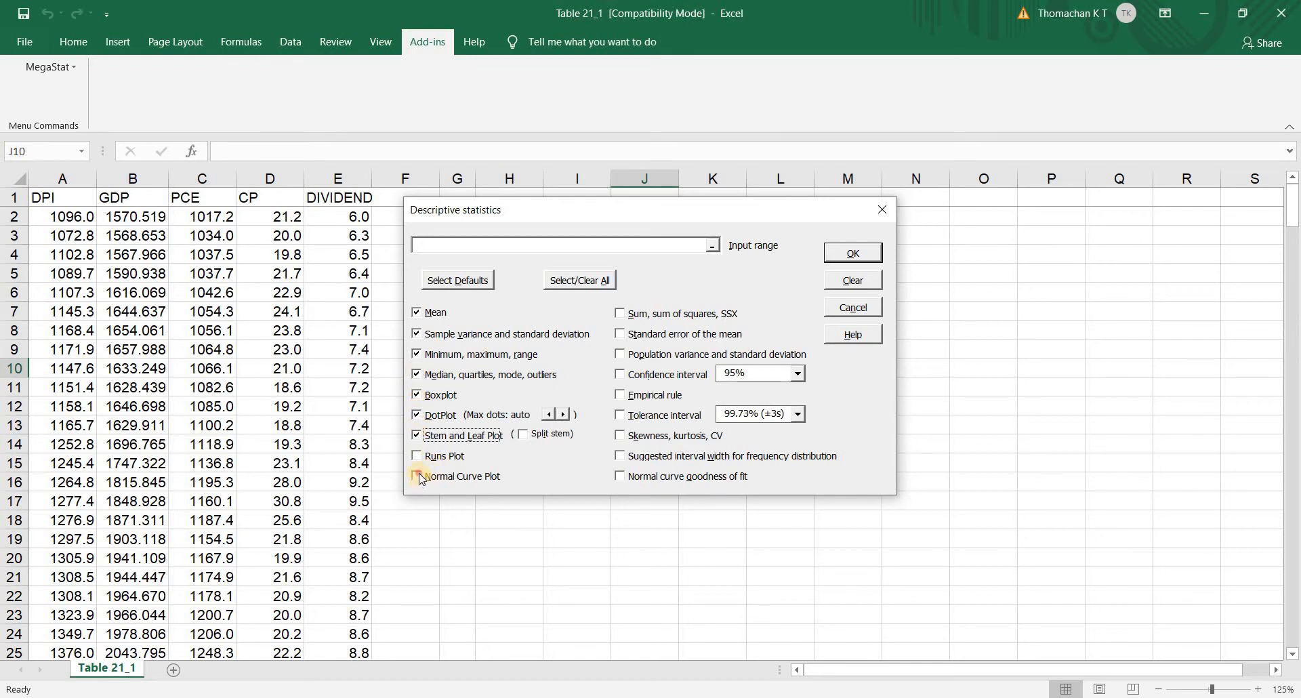
click(417, 476)
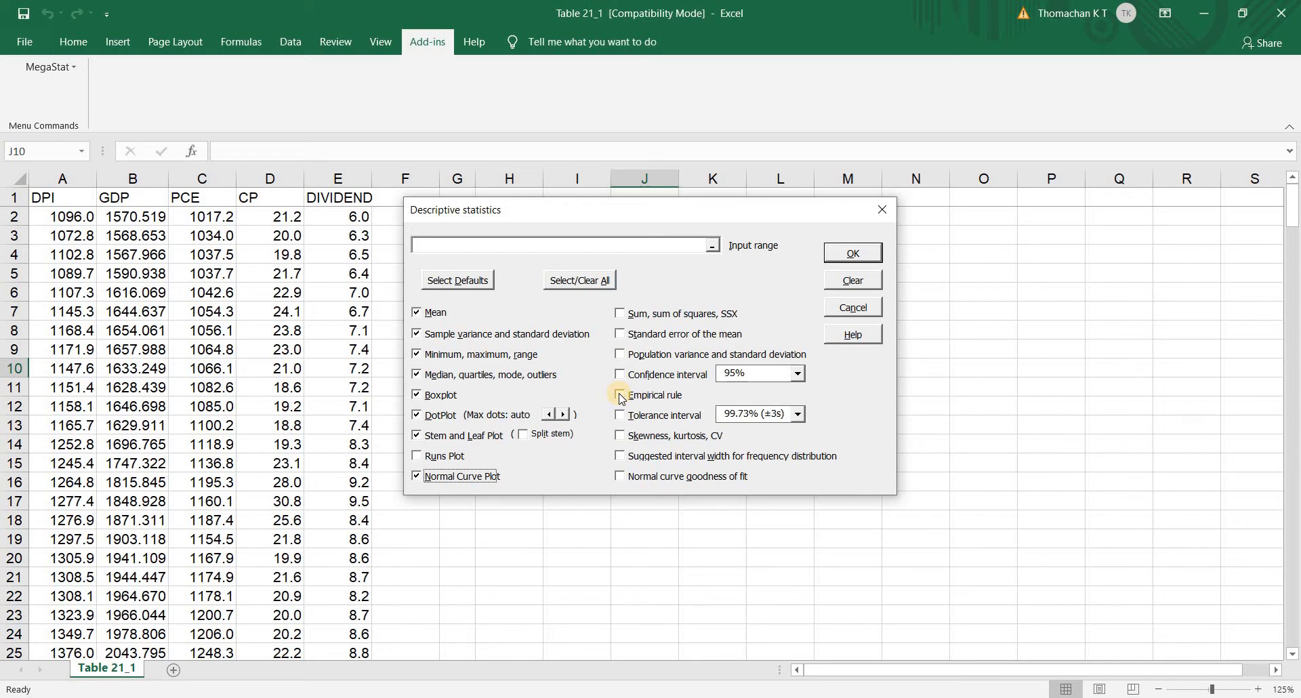
click(622, 438)
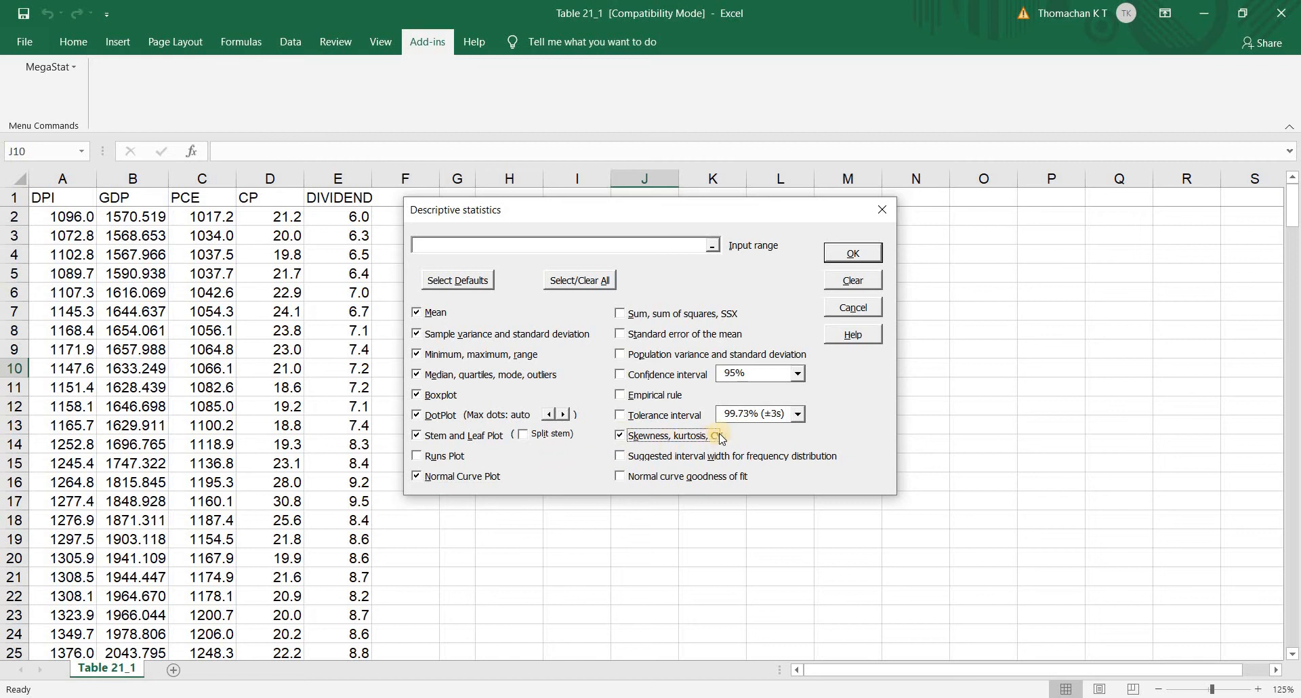
click(620, 395)
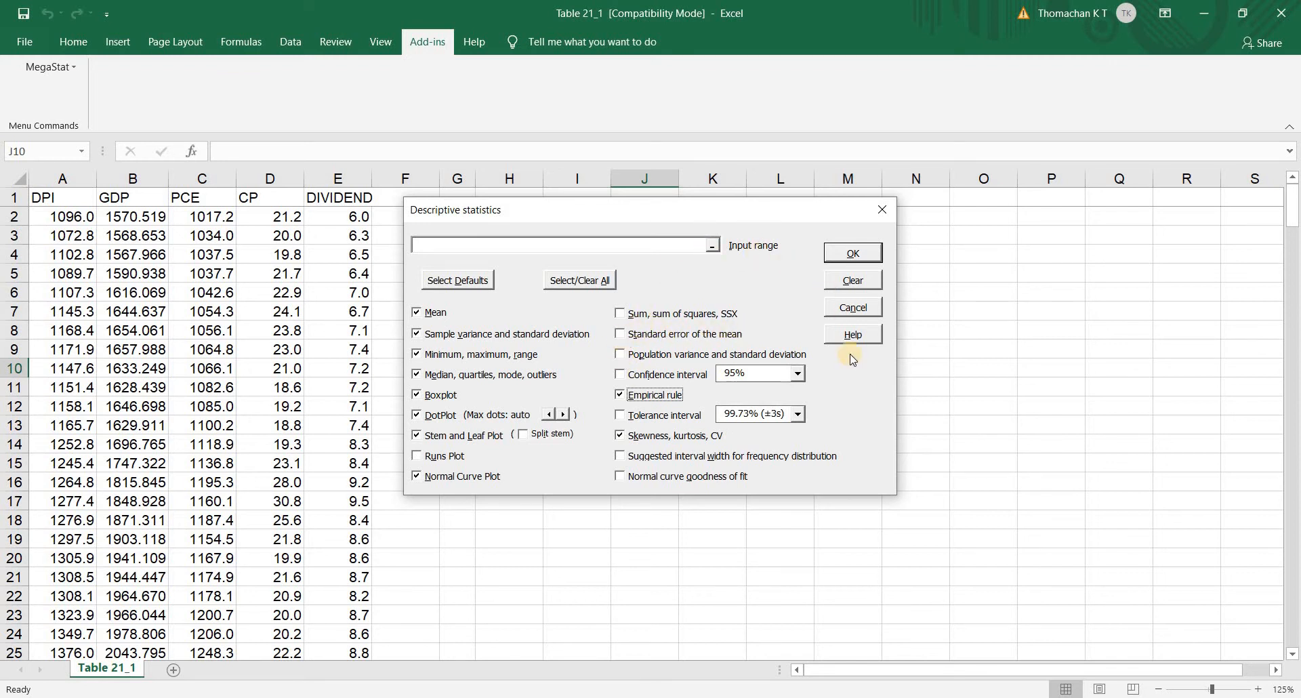
- Set the input range to the DPI column, A1:A245 including its header, and run the descriptive statistics
click(712, 245)
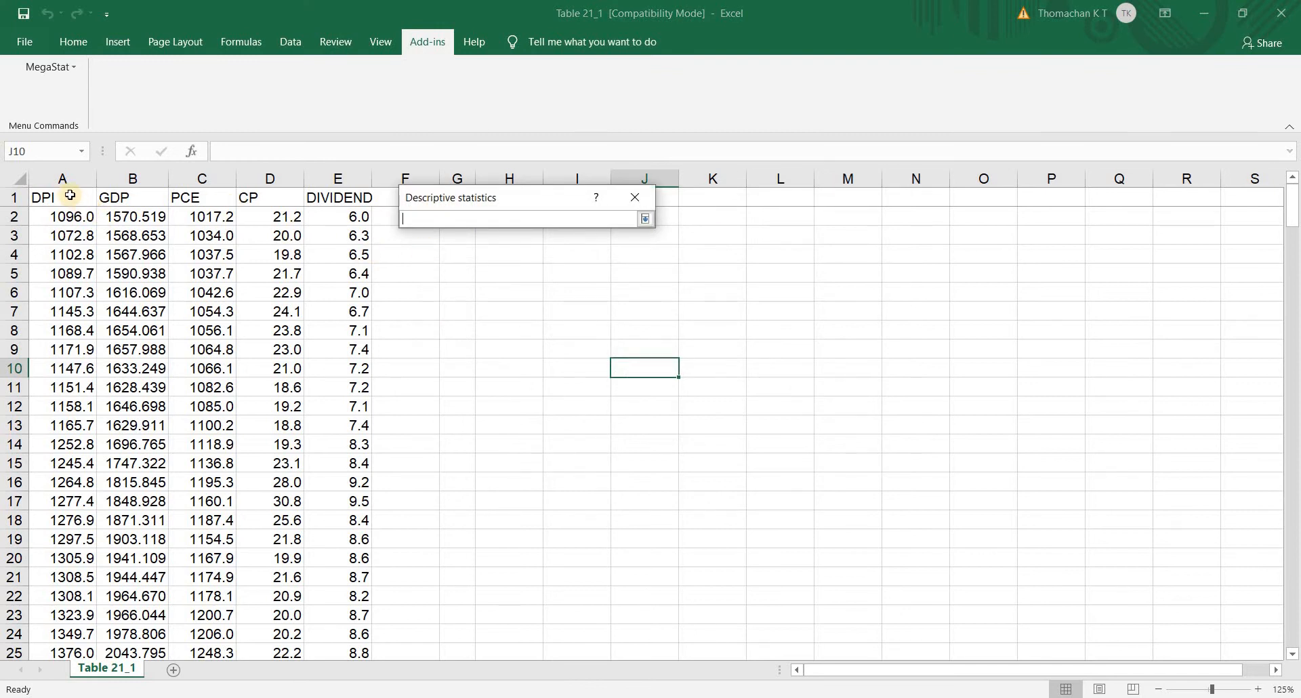
drag(61, 194, 48, 408)
drag(51, 589, 49, 620)
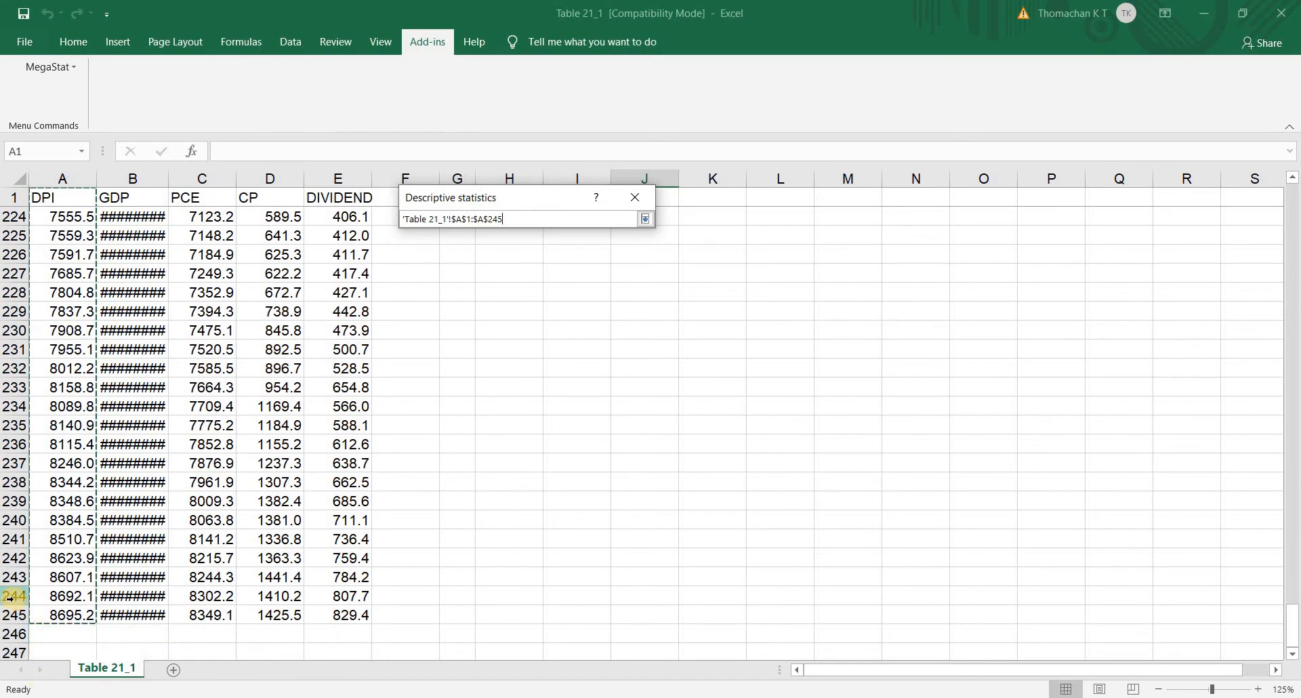
click(646, 218)
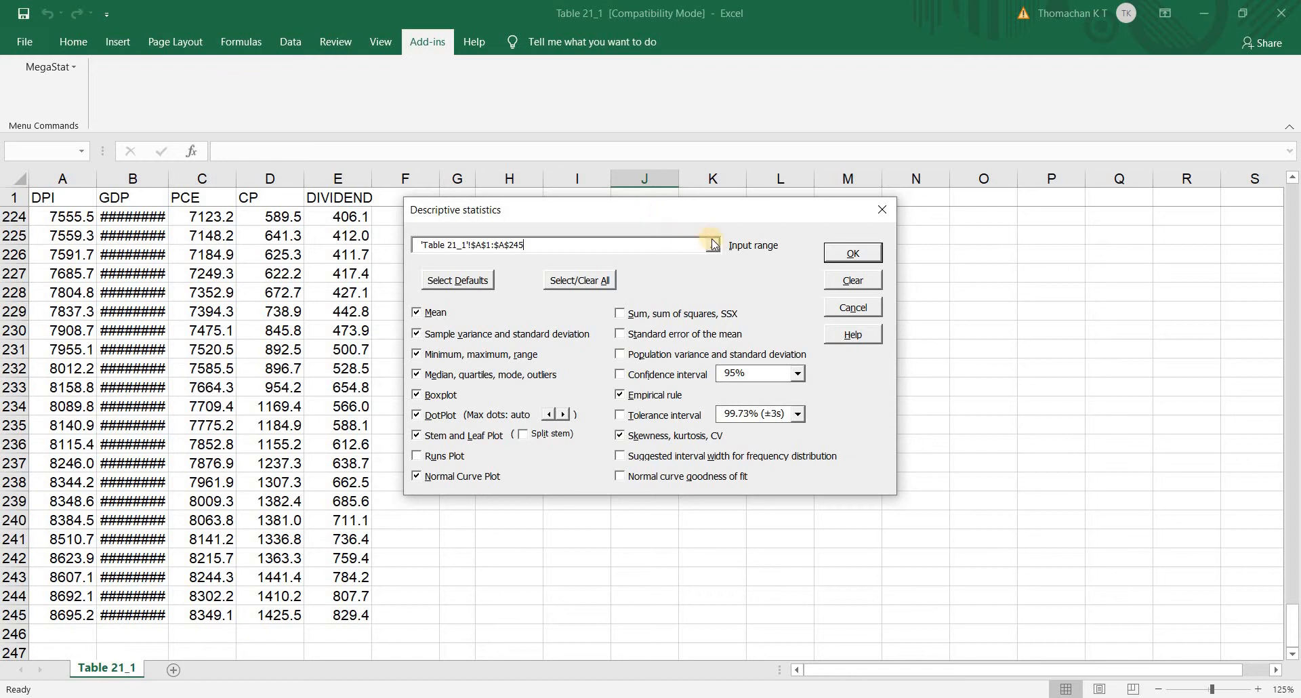
click(853, 254)
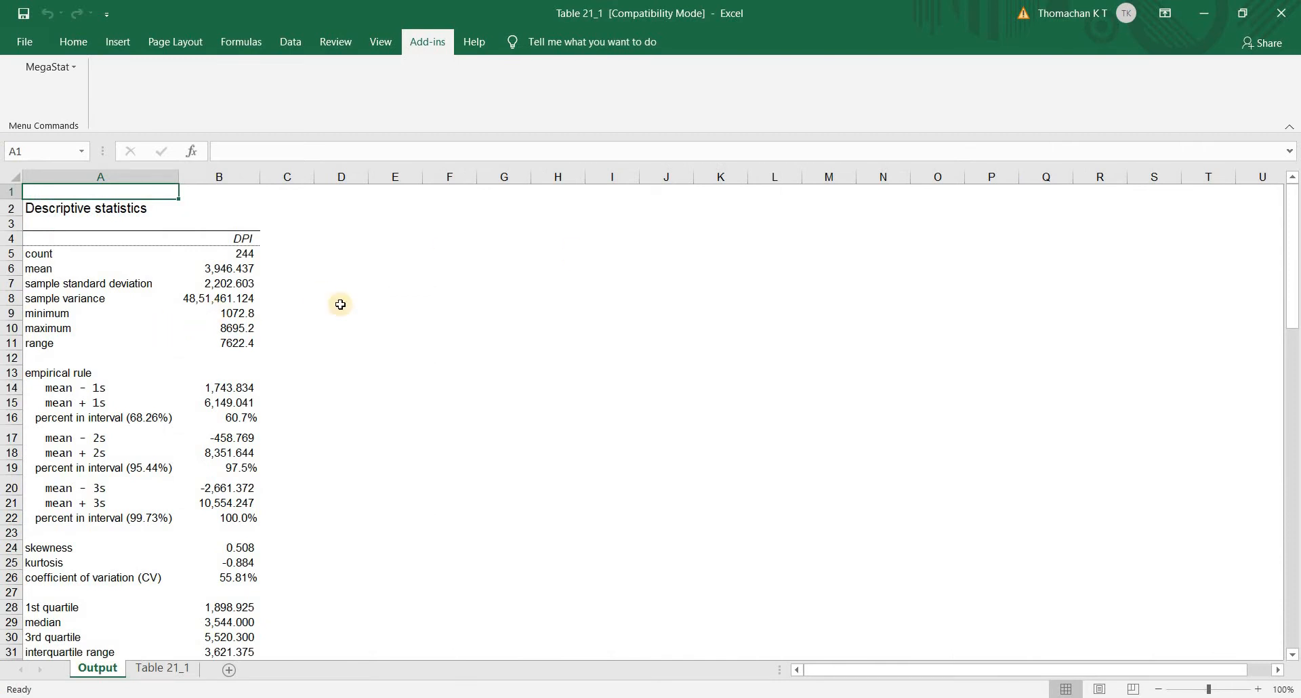
- Review the DPI descriptive statistics in the output: mean, spread, empirical rule, skewness, kurtosis, quartiles, outliers, and stem and leaf plot
scroll(498, 273, down, 2)
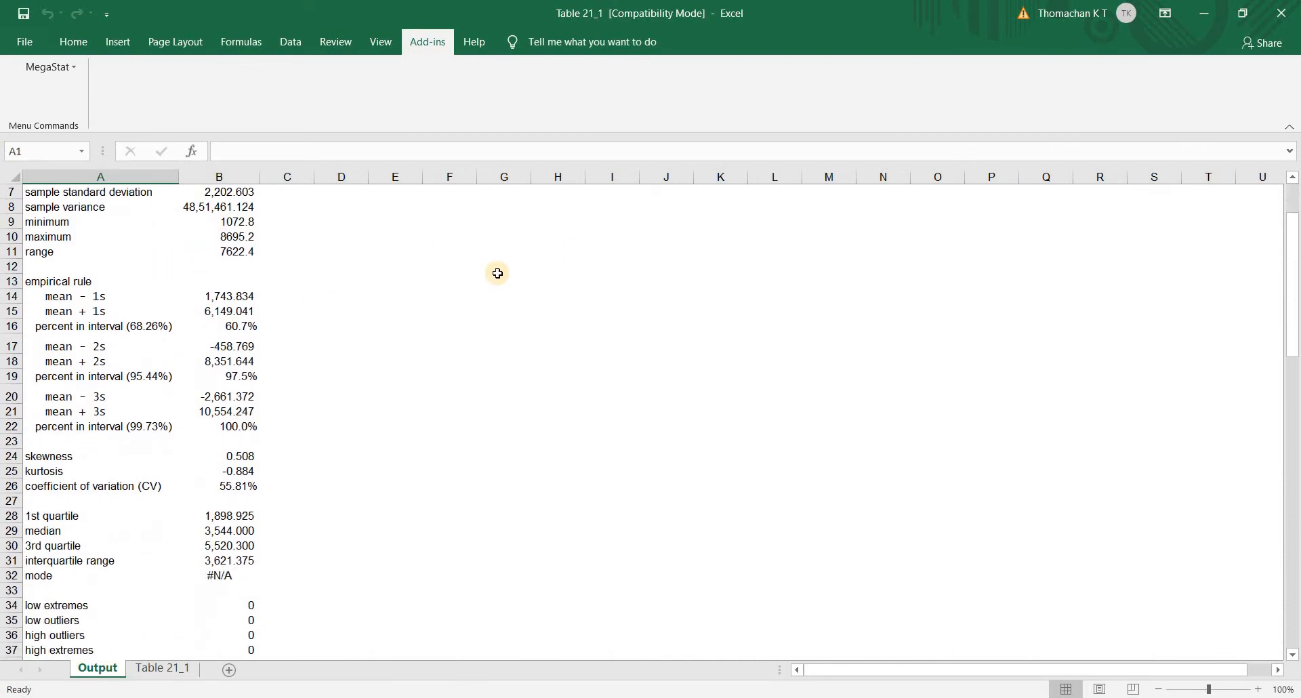
scroll(498, 273, up, 1)
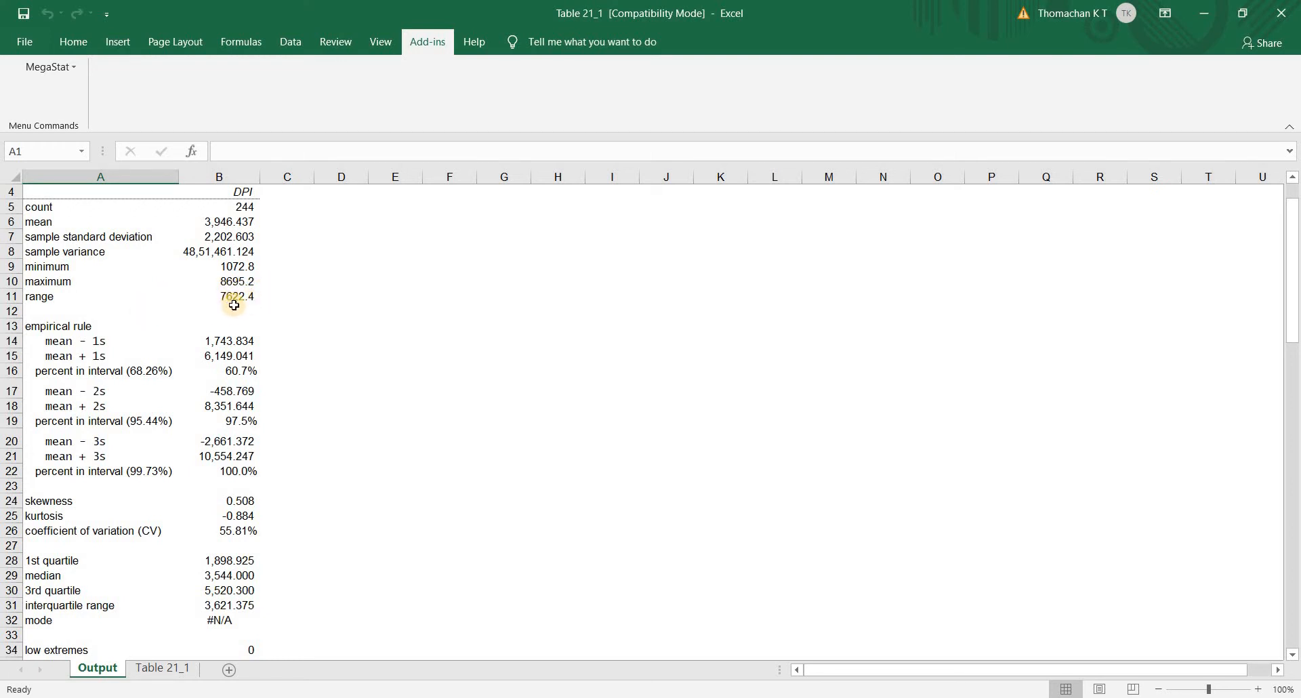
scroll(316, 309, down, 1)
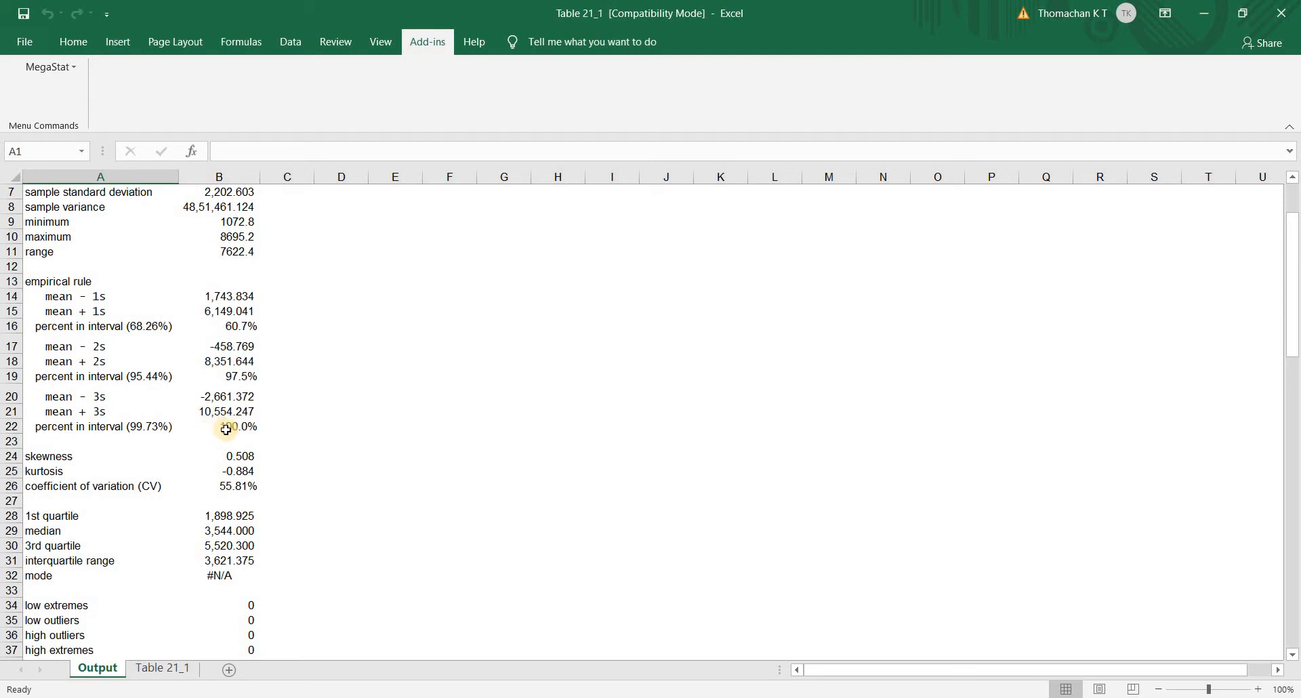
scroll(248, 429, down, 2)
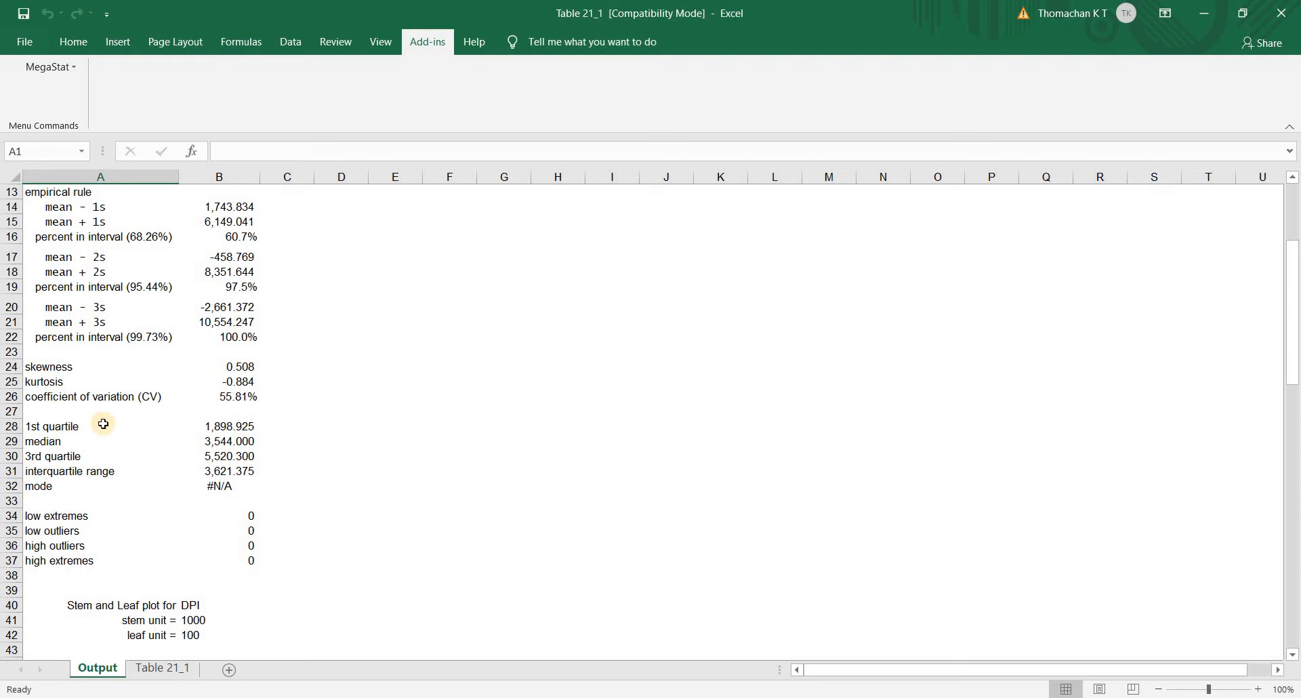
scroll(54, 455, down, 2)
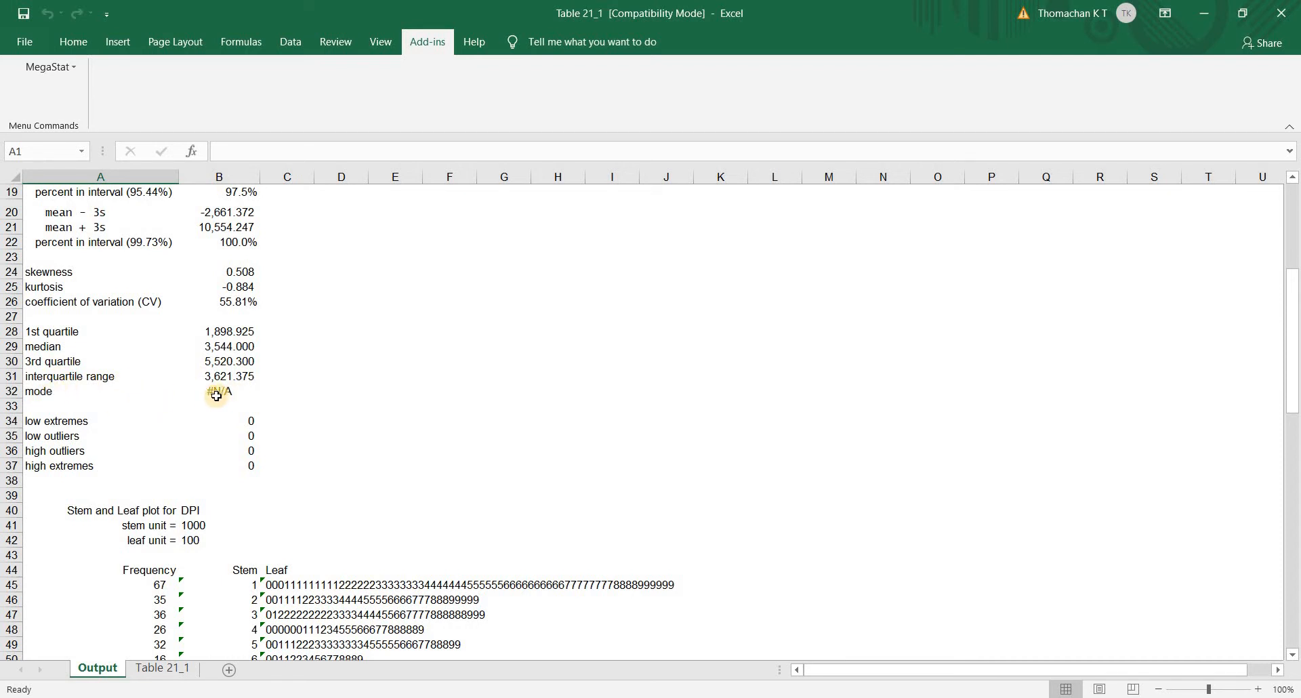
scroll(216, 395, down, 5)
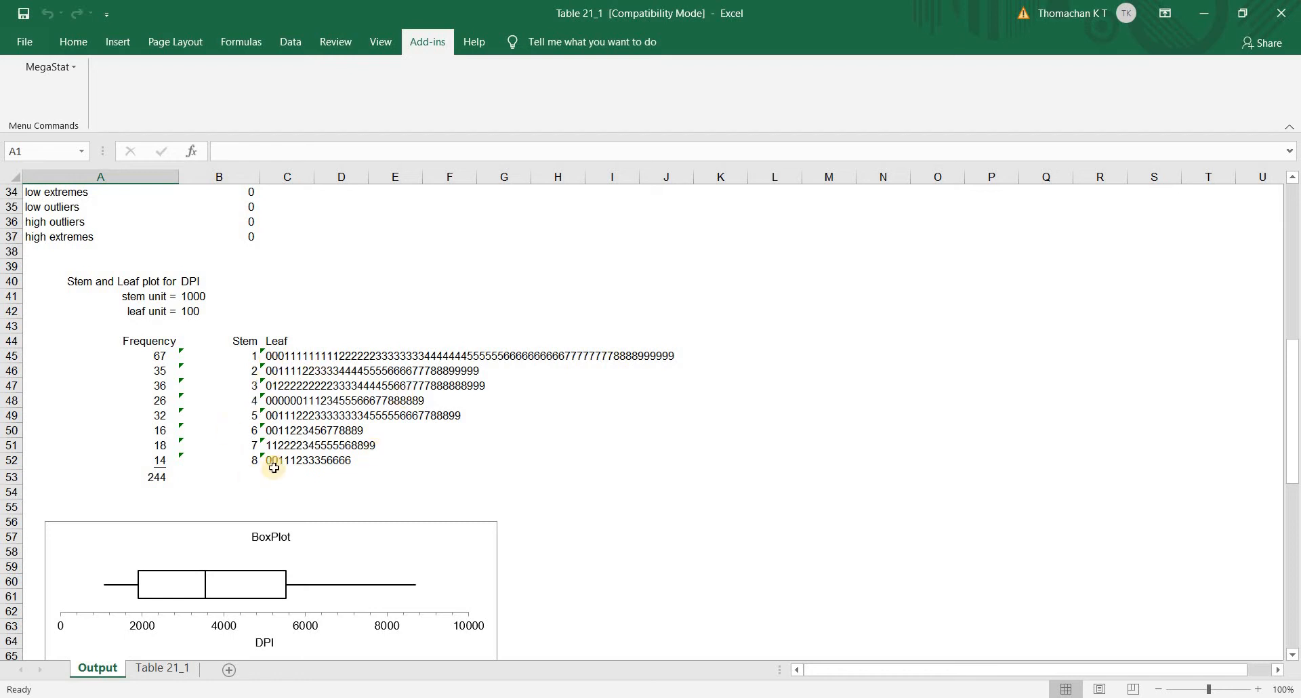
scroll(340, 449, down, 1)
scroll(340, 448, down, 2)
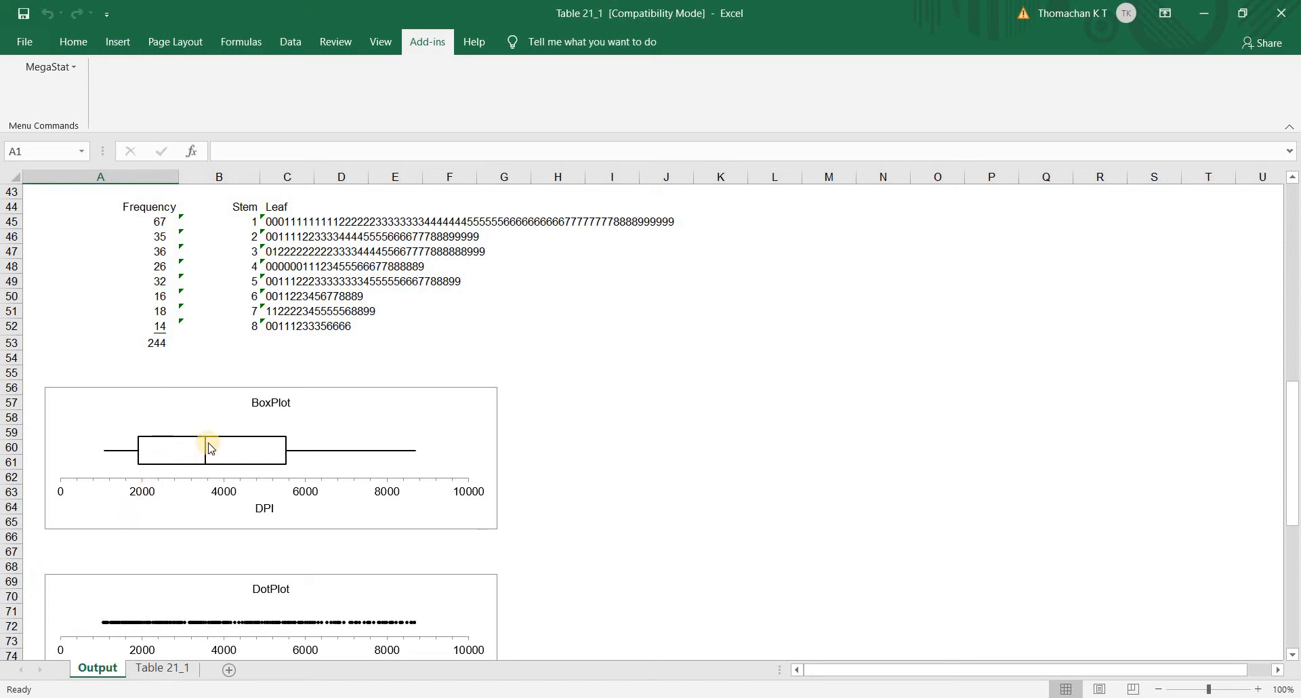
- Examine the DPI box plot's median, quartiles and whisker ends, and the dot plot beneath it
mouse_move(209, 443)
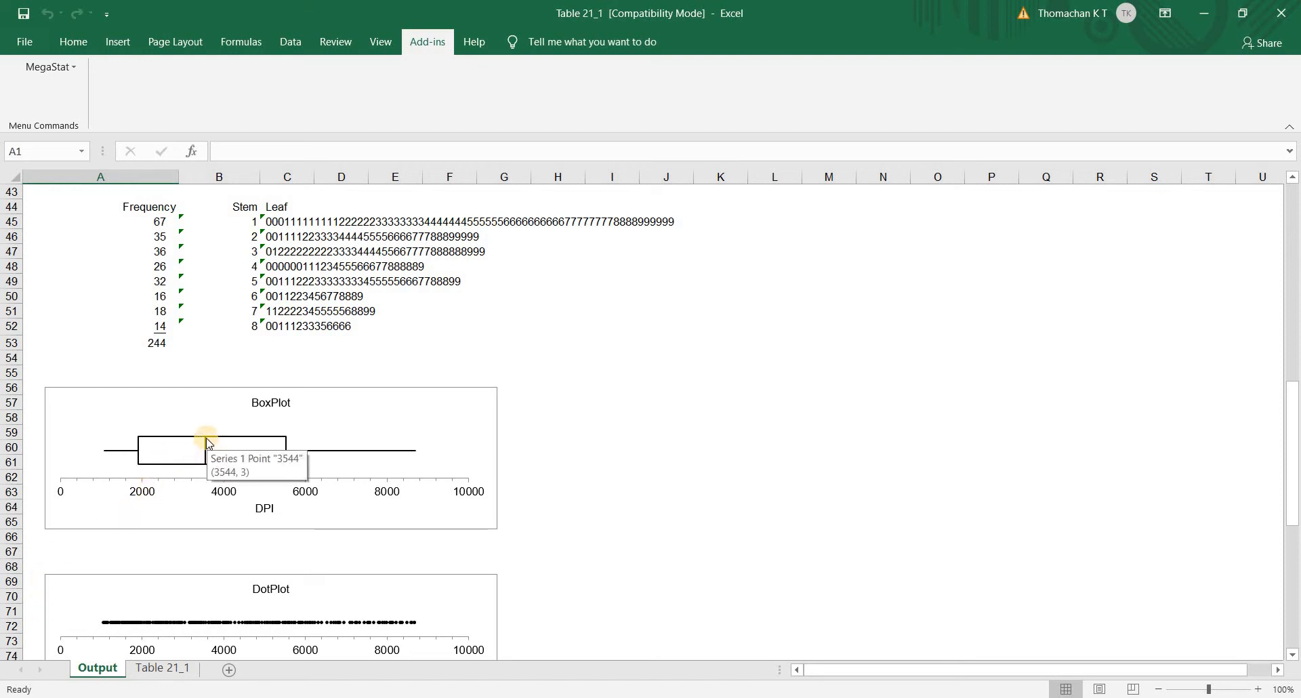
mouse_move(206, 469)
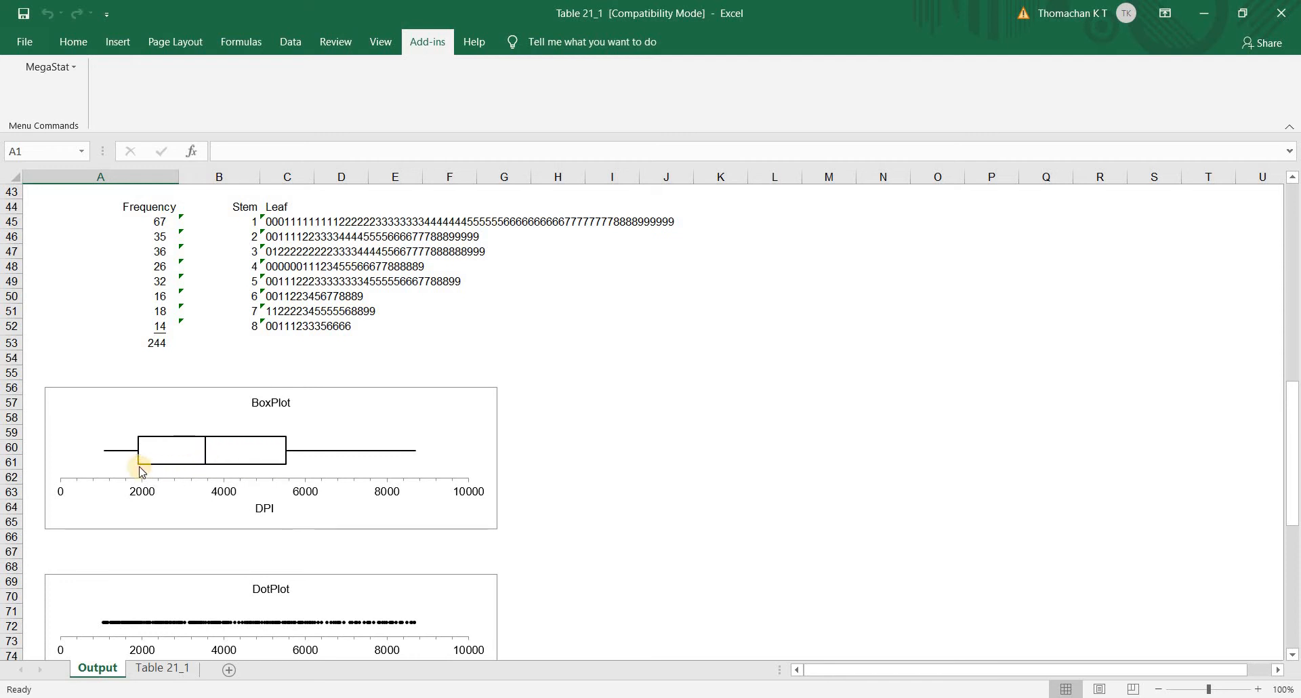
mouse_move(140, 466)
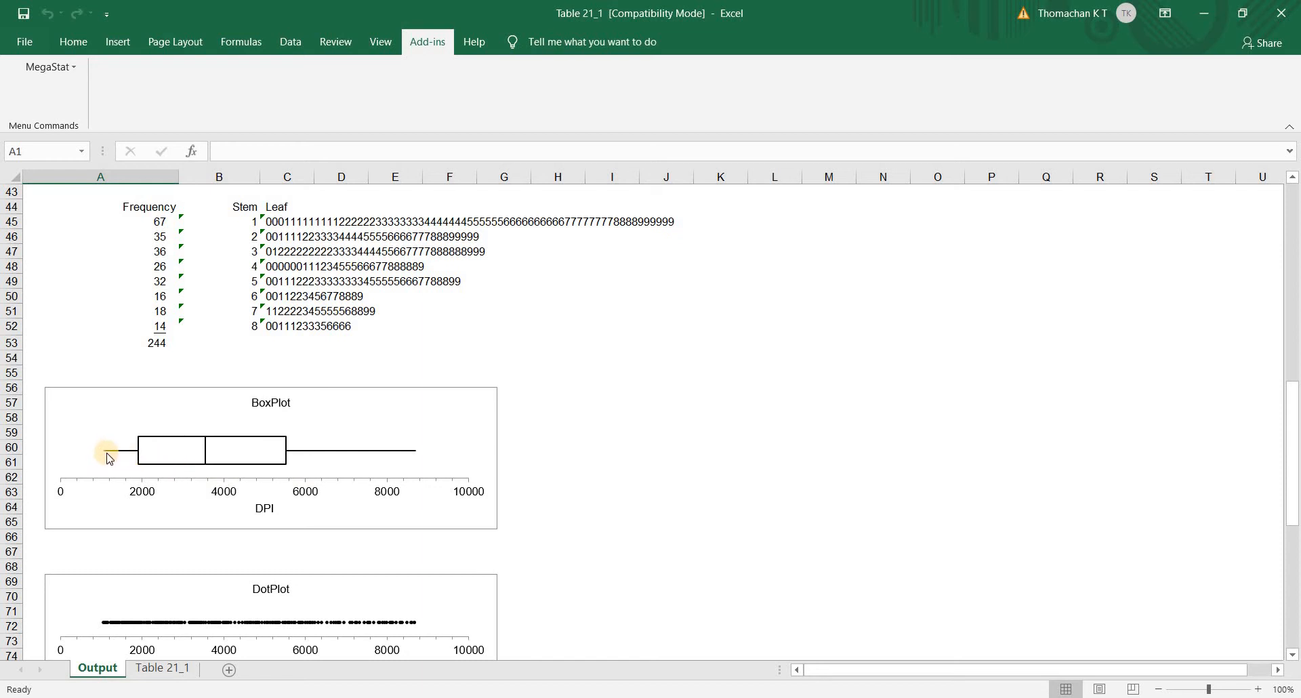
mouse_move(105, 453)
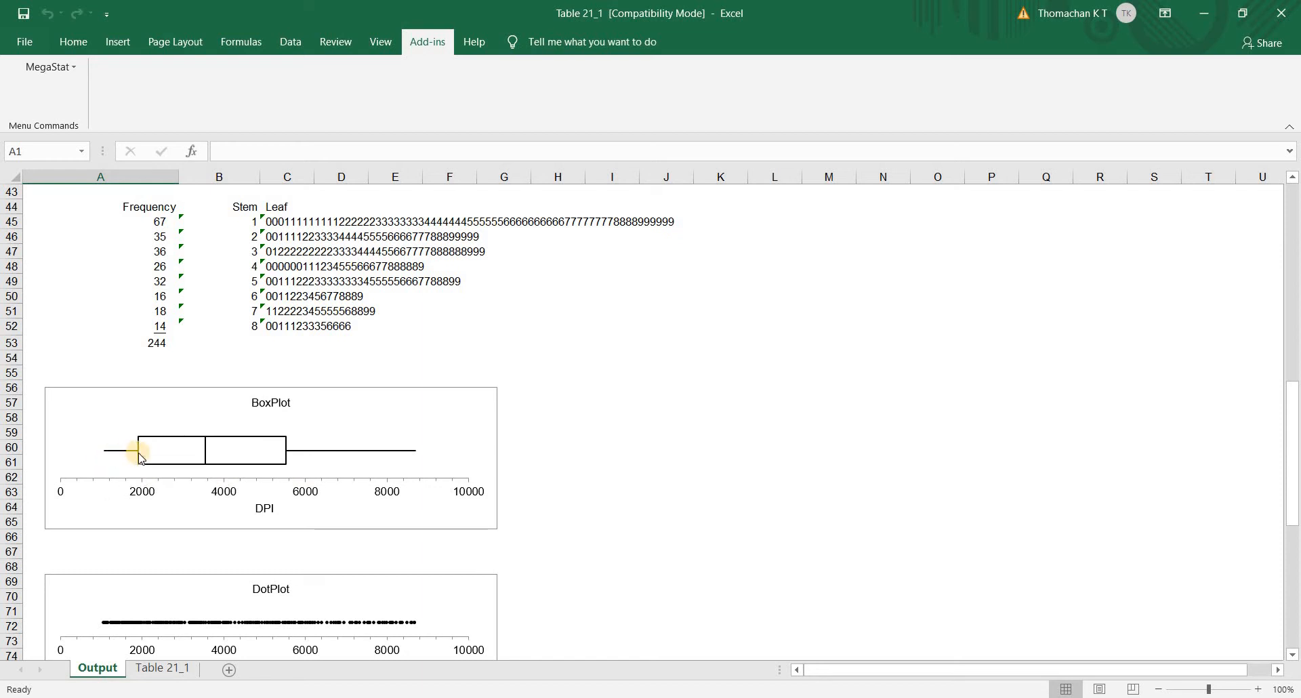
mouse_move(288, 452)
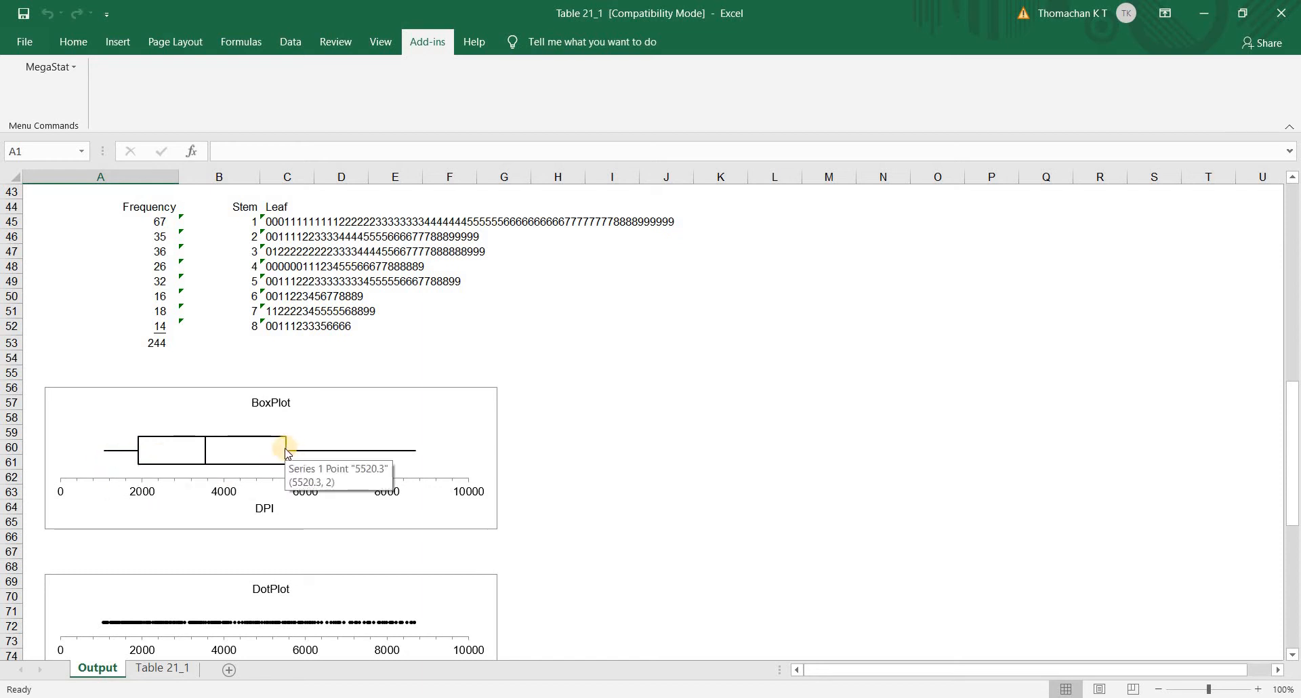
mouse_move(410, 457)
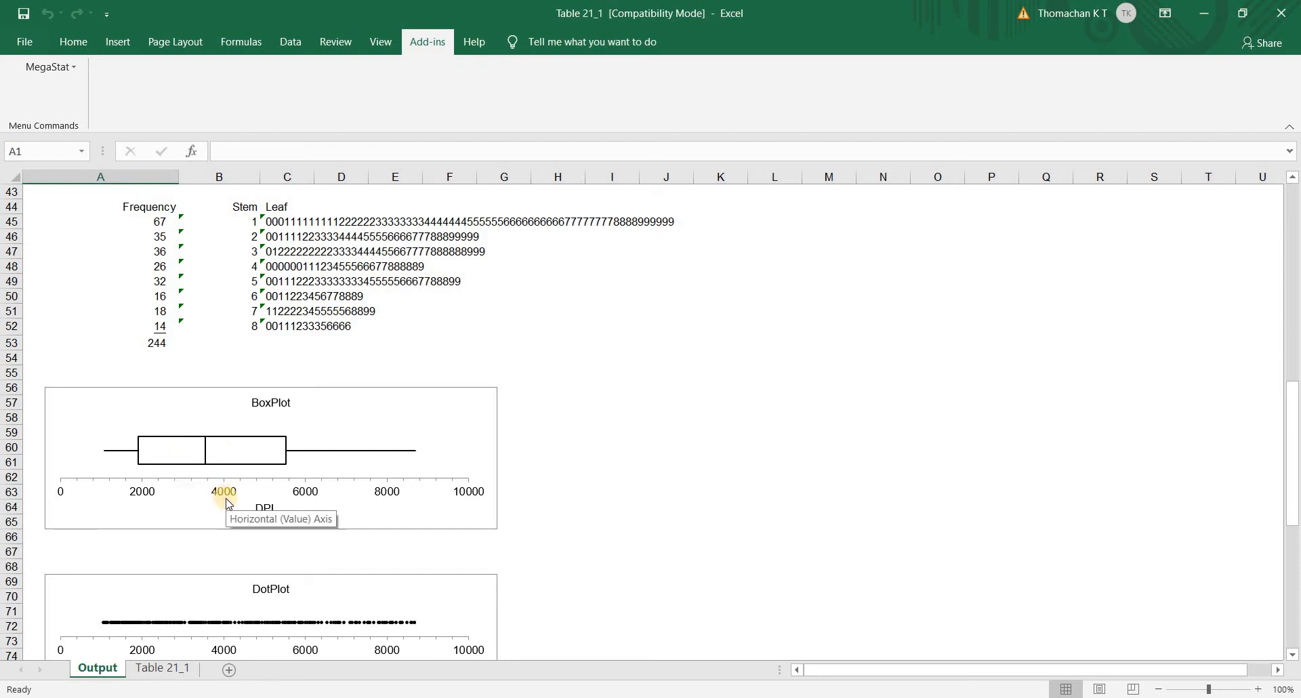
scroll(227, 501, down, 4)
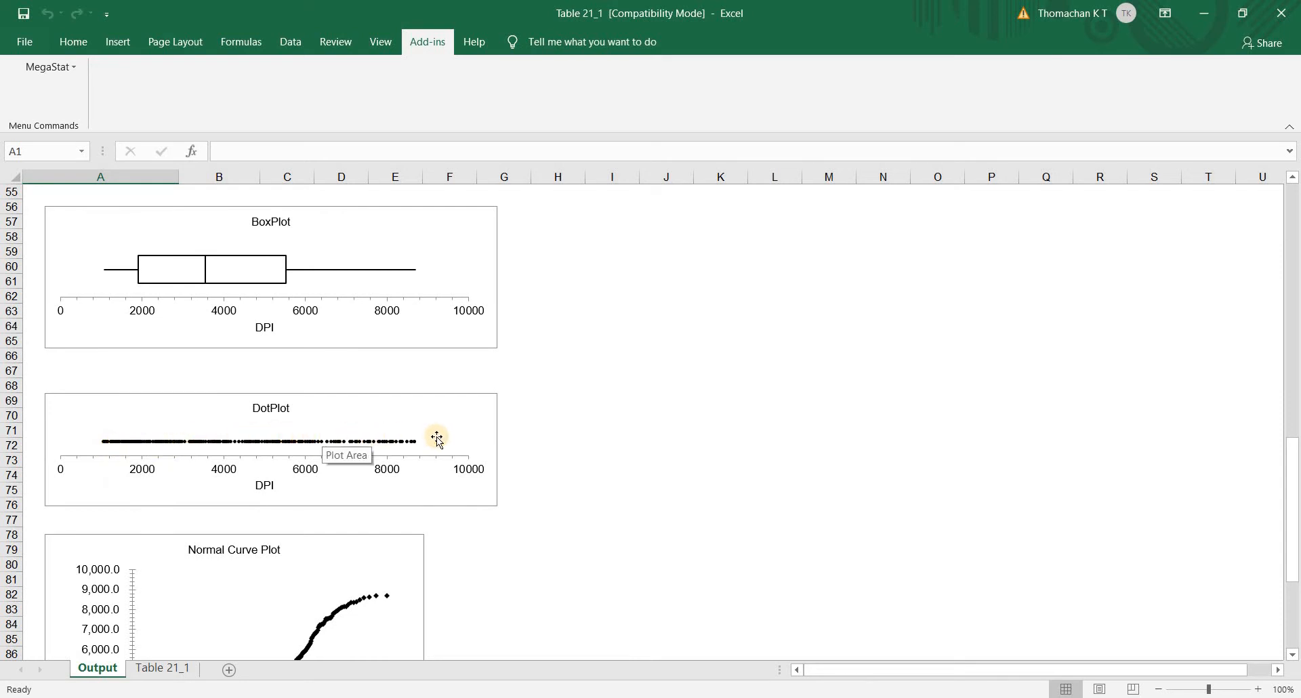
- Examine the DPI normal curve plot below the dot plot in the output
scroll(438, 441, down, 6)
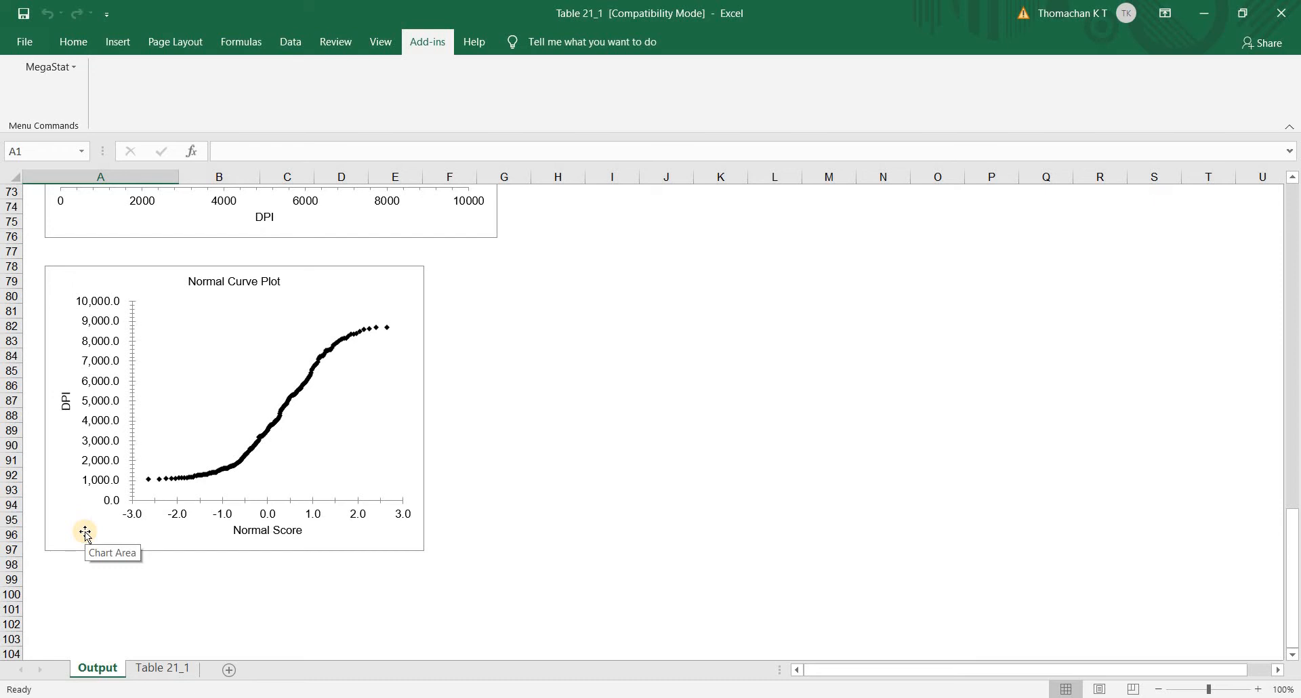
- Run the MegaStat descriptive statistics on the PCE column of Table 21_1, with input range C1:C245 including its header
click(161, 668)
scroll(206, 170, up, 20)
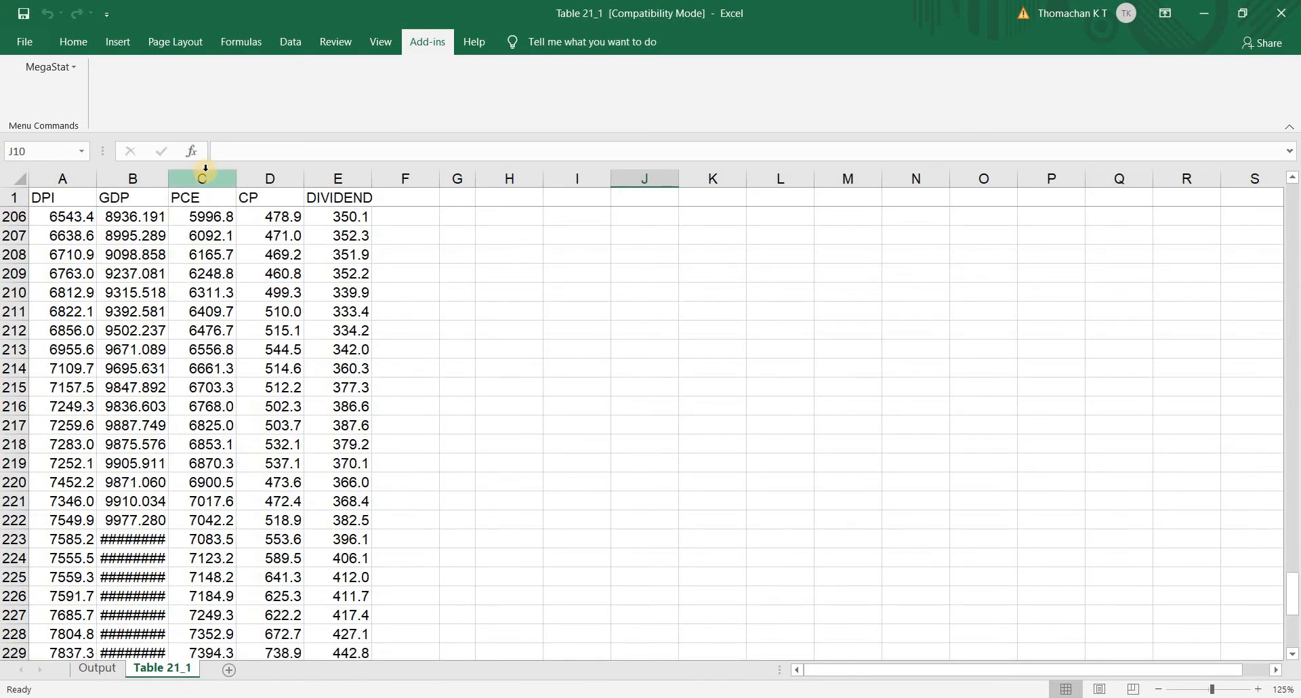
scroll(205, 169, up, 4)
click(49, 66)
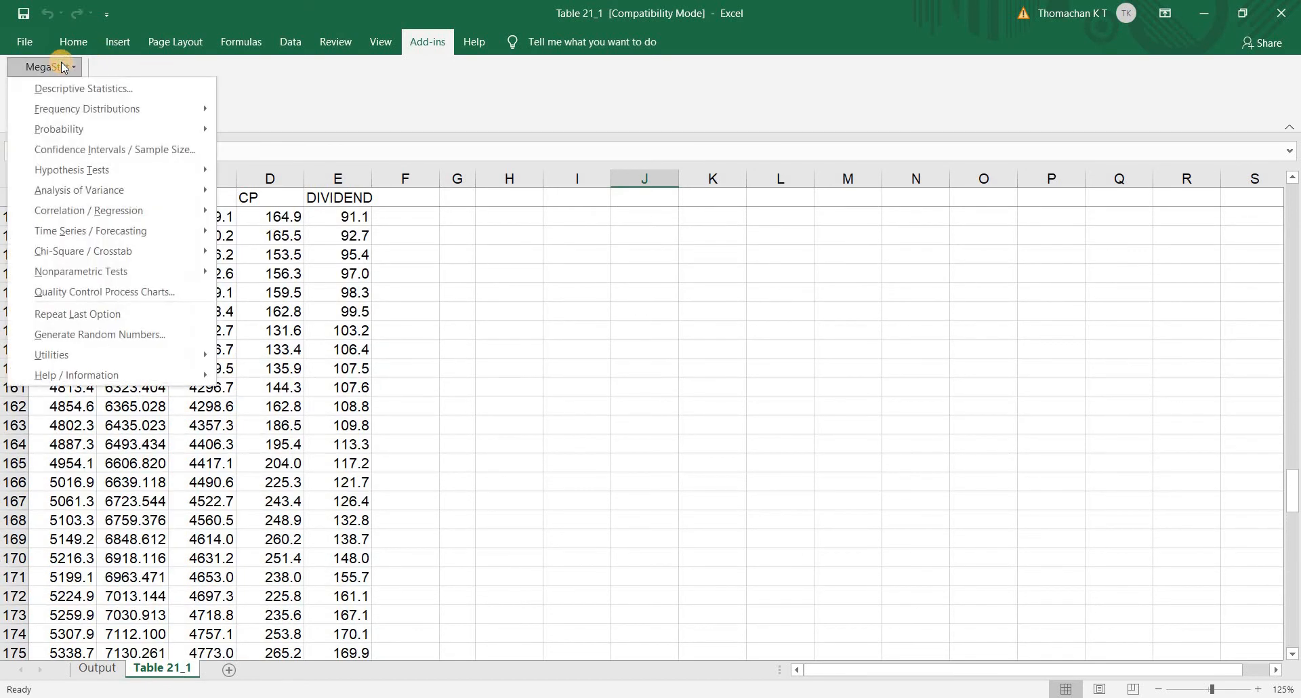
click(74, 88)
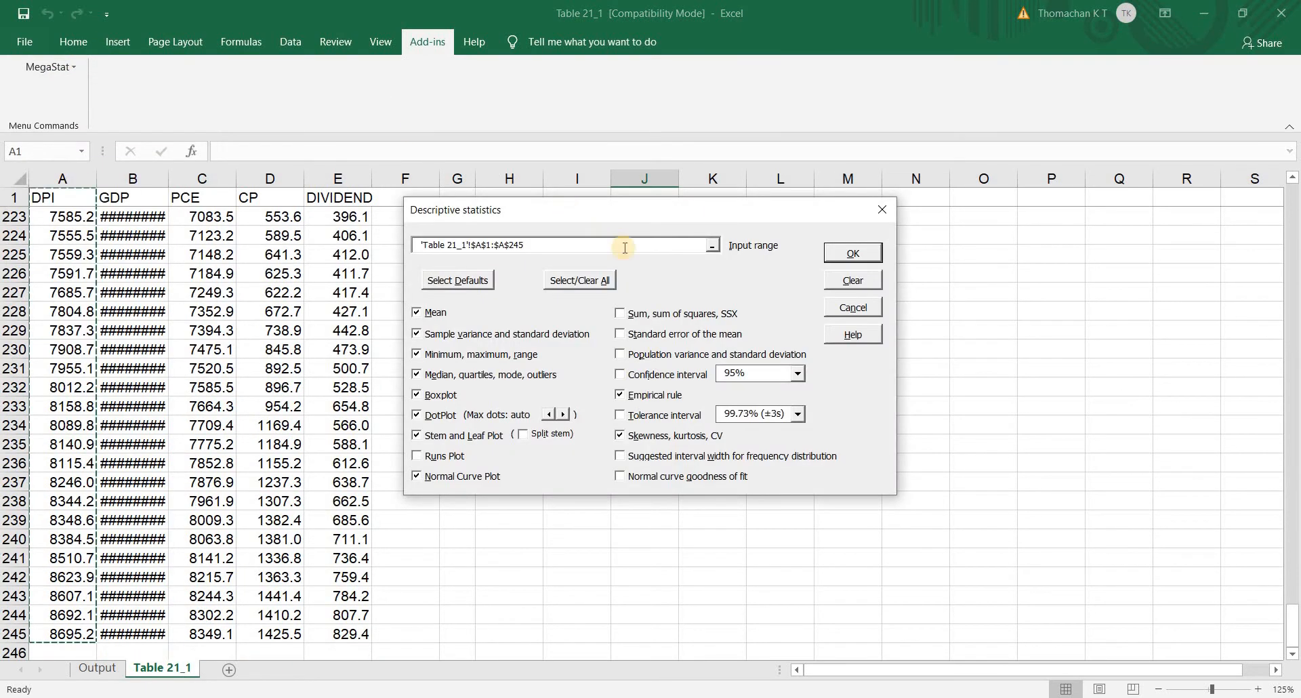
scroll(152, 237, up, 5)
click(190, 198)
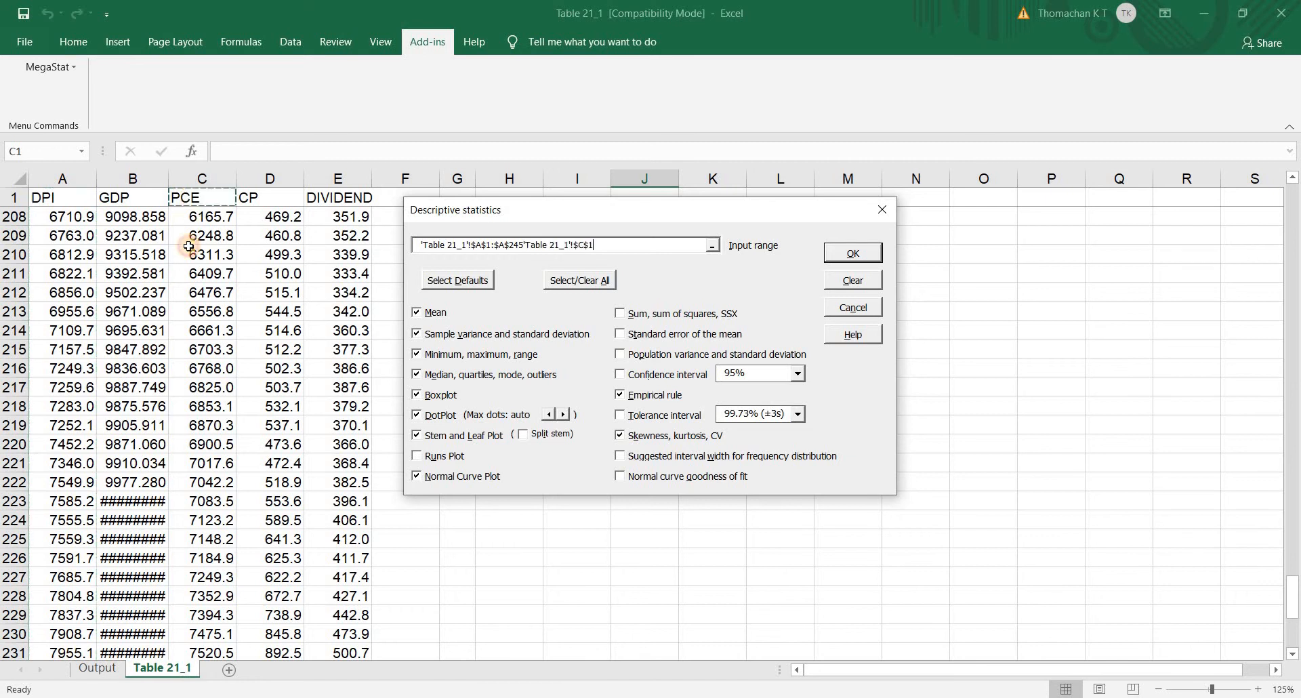
drag(190, 198, 243, 612)
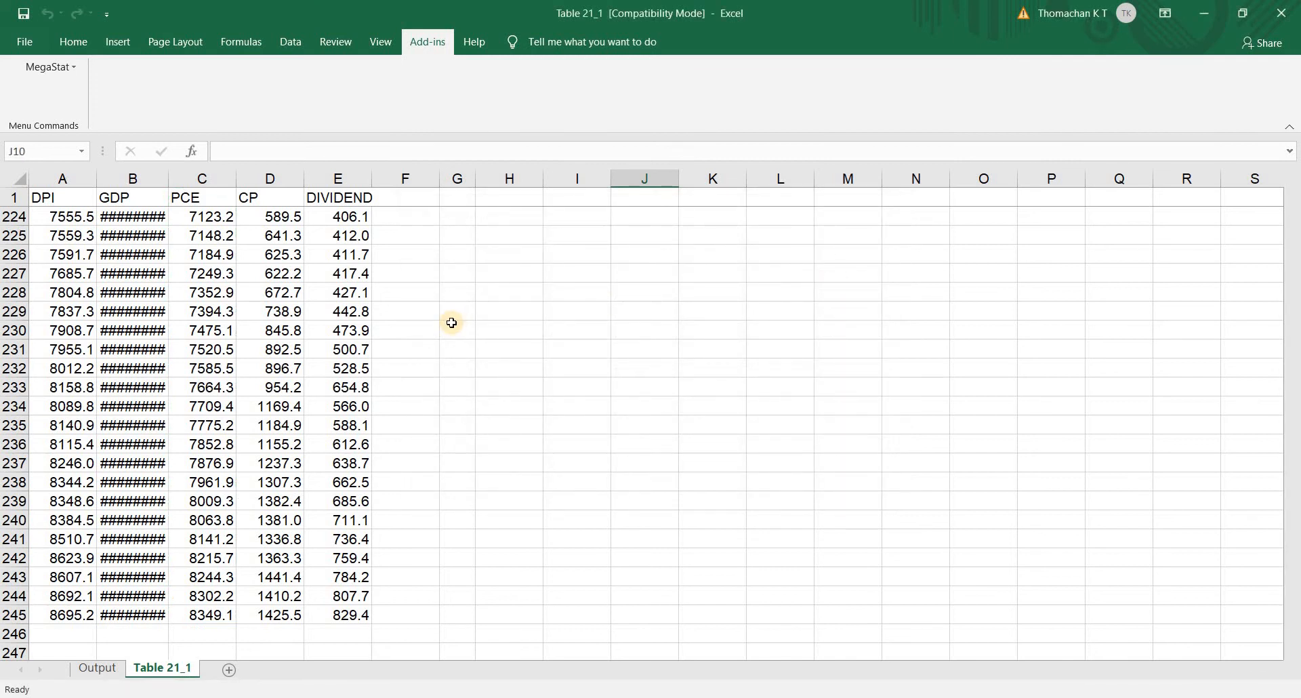
- Look through the PCE descriptive statistics and plots in the output, and return to the DPI results
scroll(451, 322, down, 20)
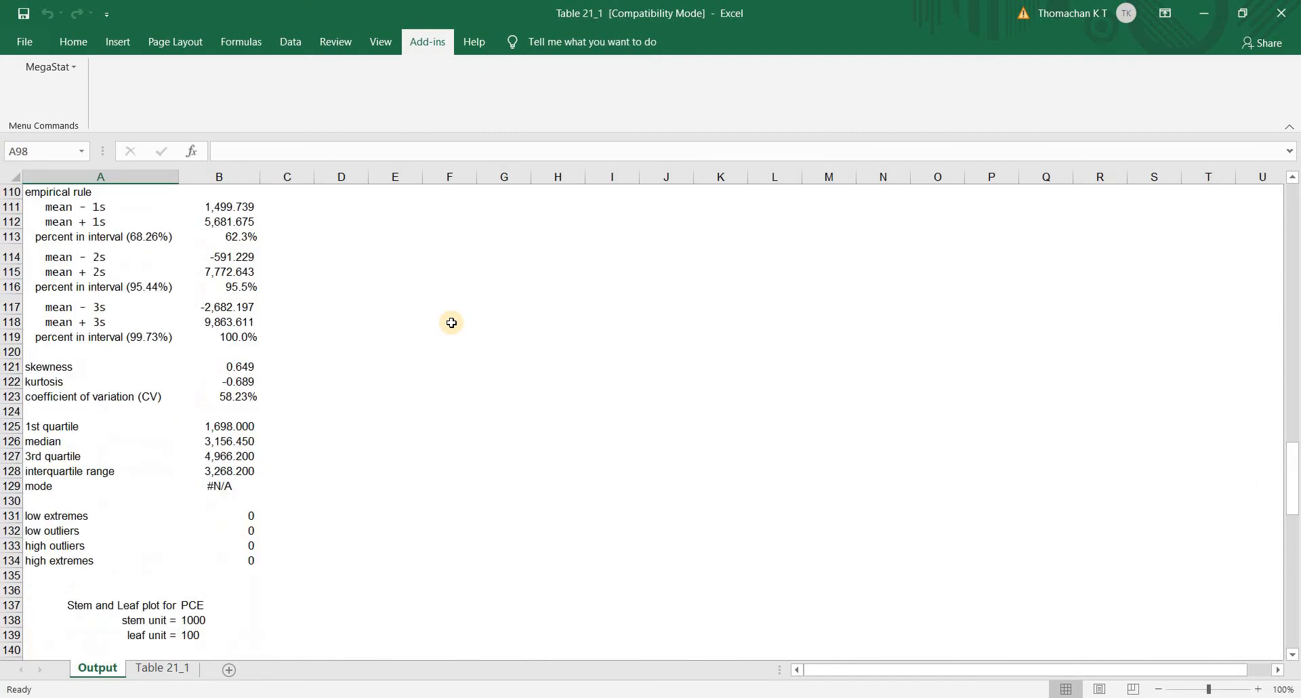
scroll(451, 323, up, 9)
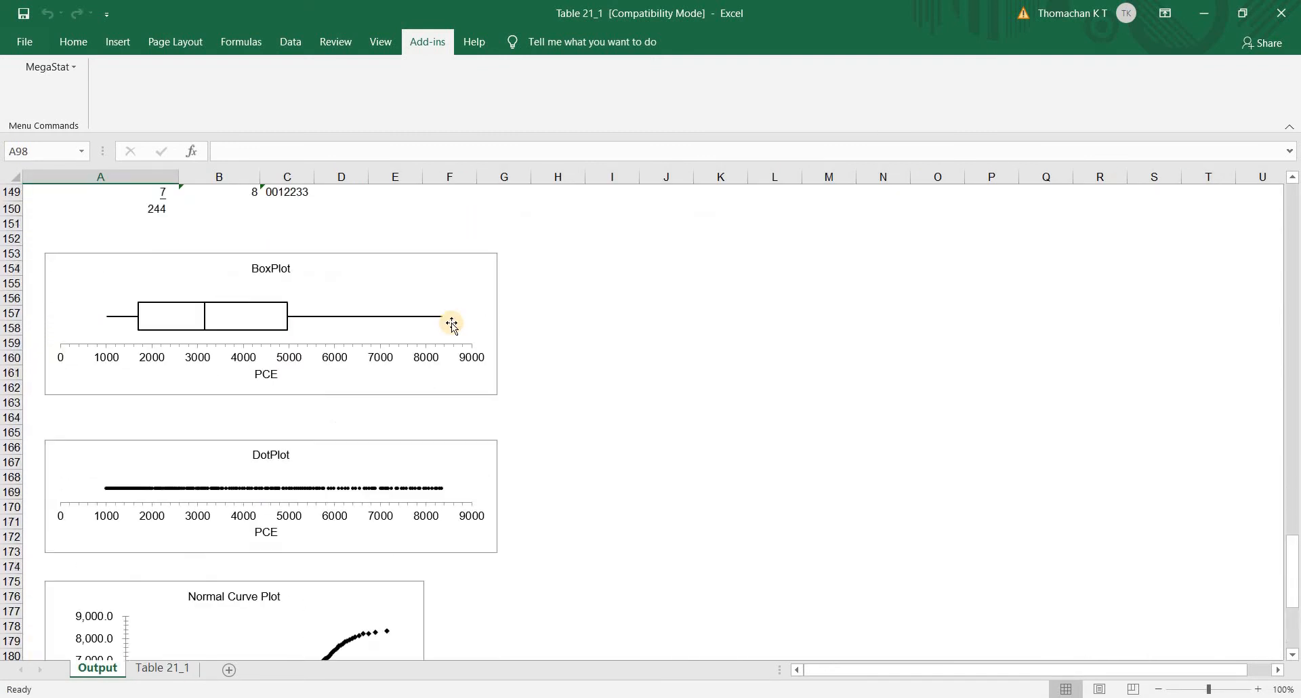
scroll(441, 387, up, 20)
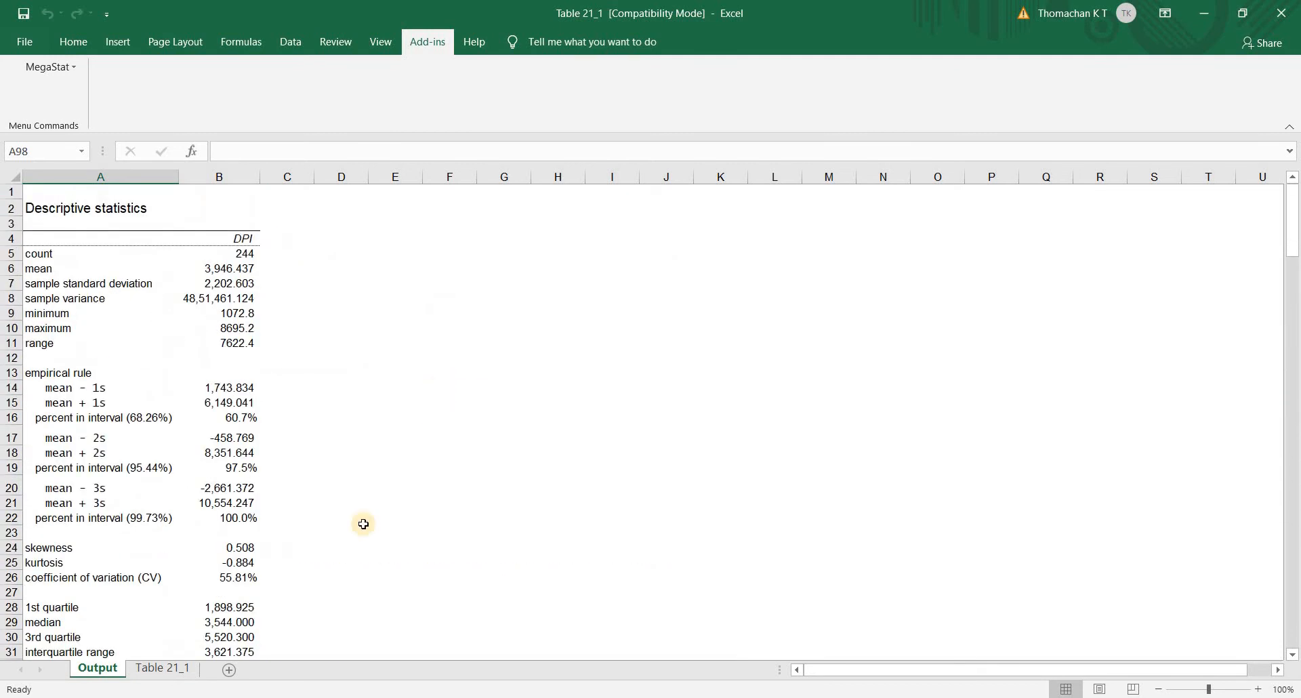
- Run the MegaStat descriptive statistics on the DIVIDEND column of Table 21_1, with input range E1:E245 including its header
click(170, 674)
scroll(276, 306, up, 20)
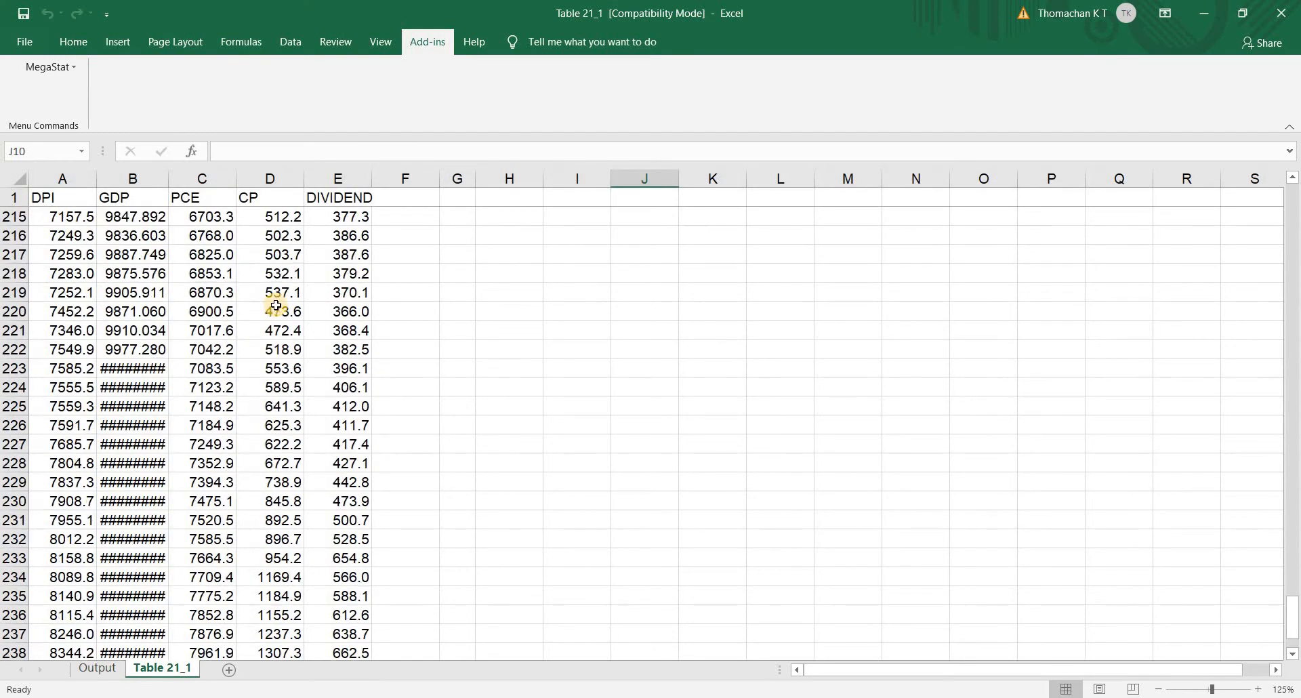
scroll(276, 306, up, 20)
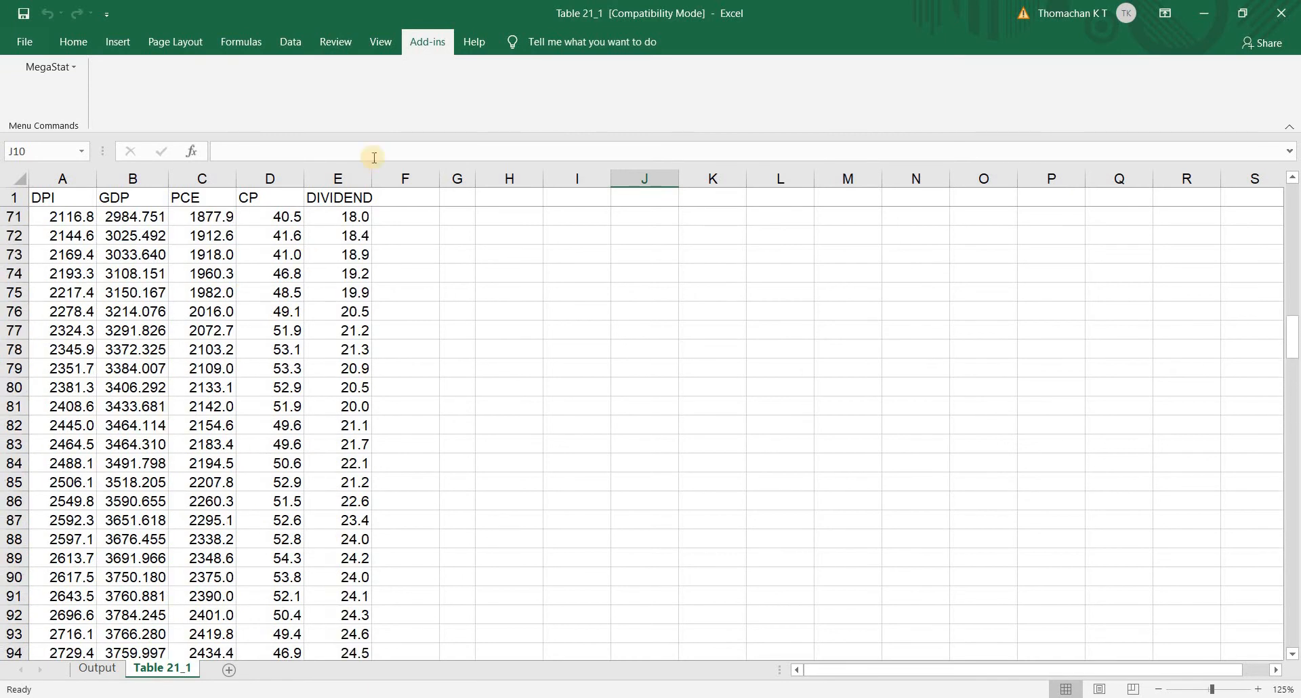
click(51, 67)
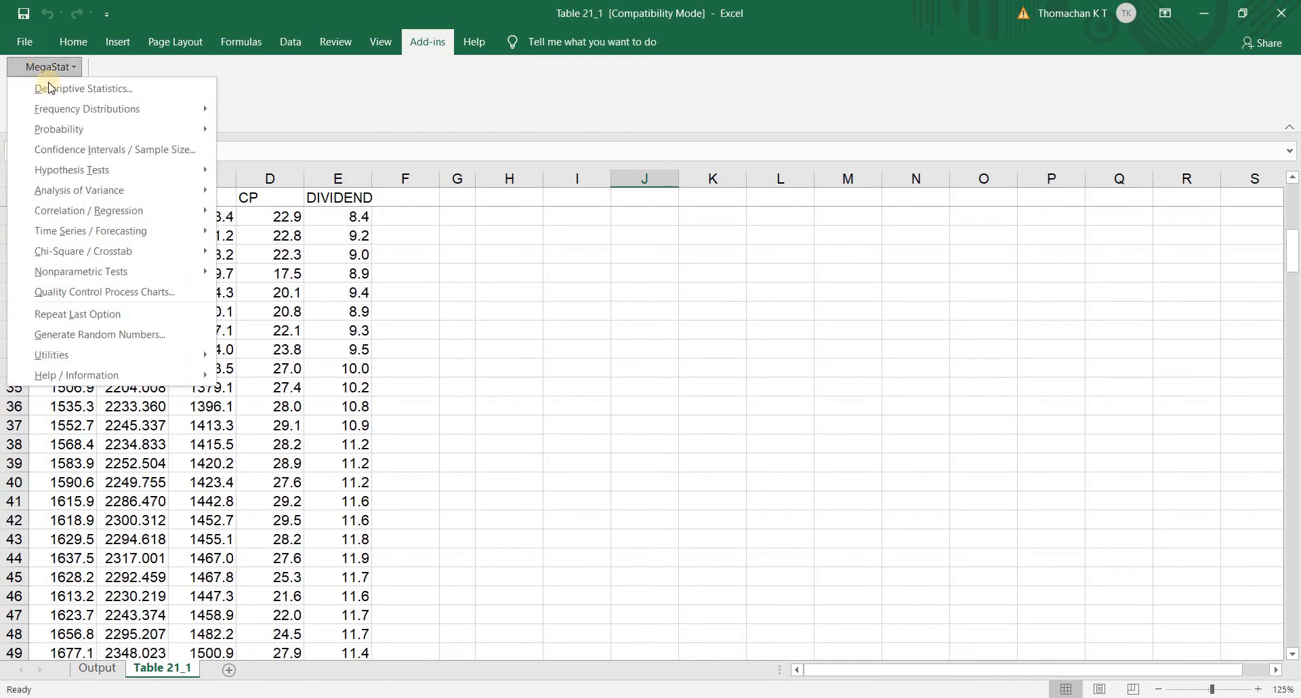
click(68, 90)
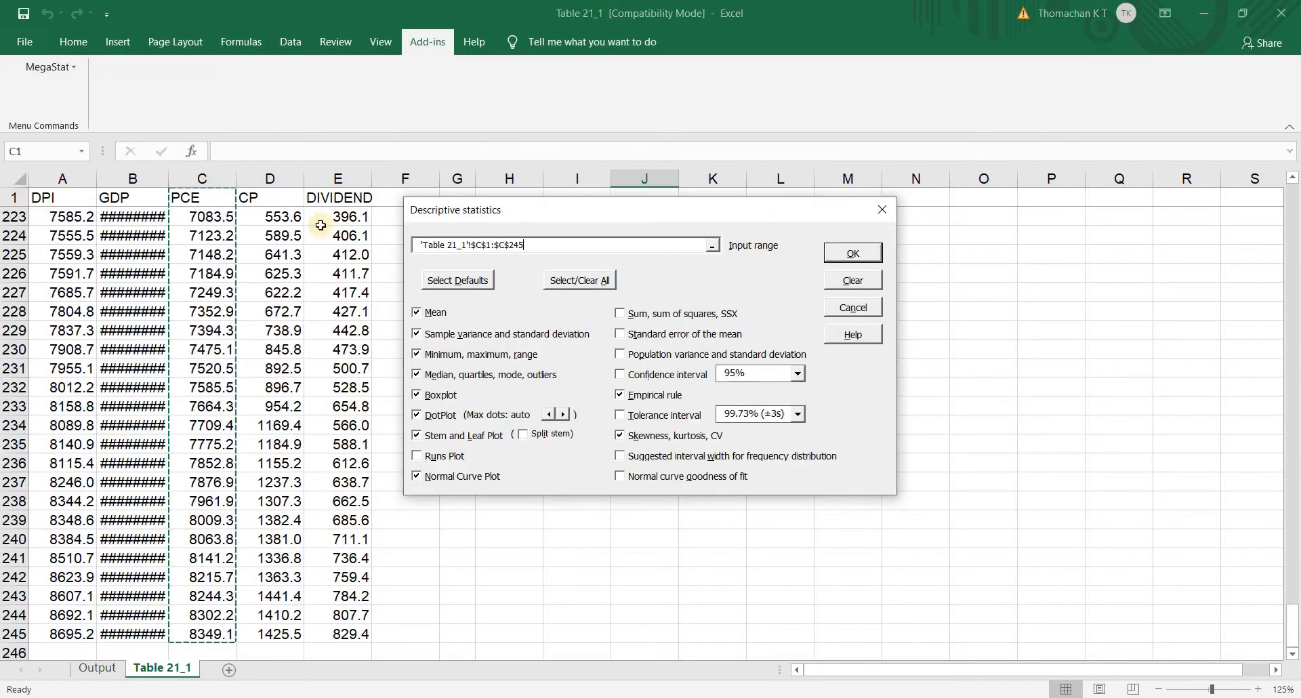
click(713, 248)
scroll(354, 235, up, 20)
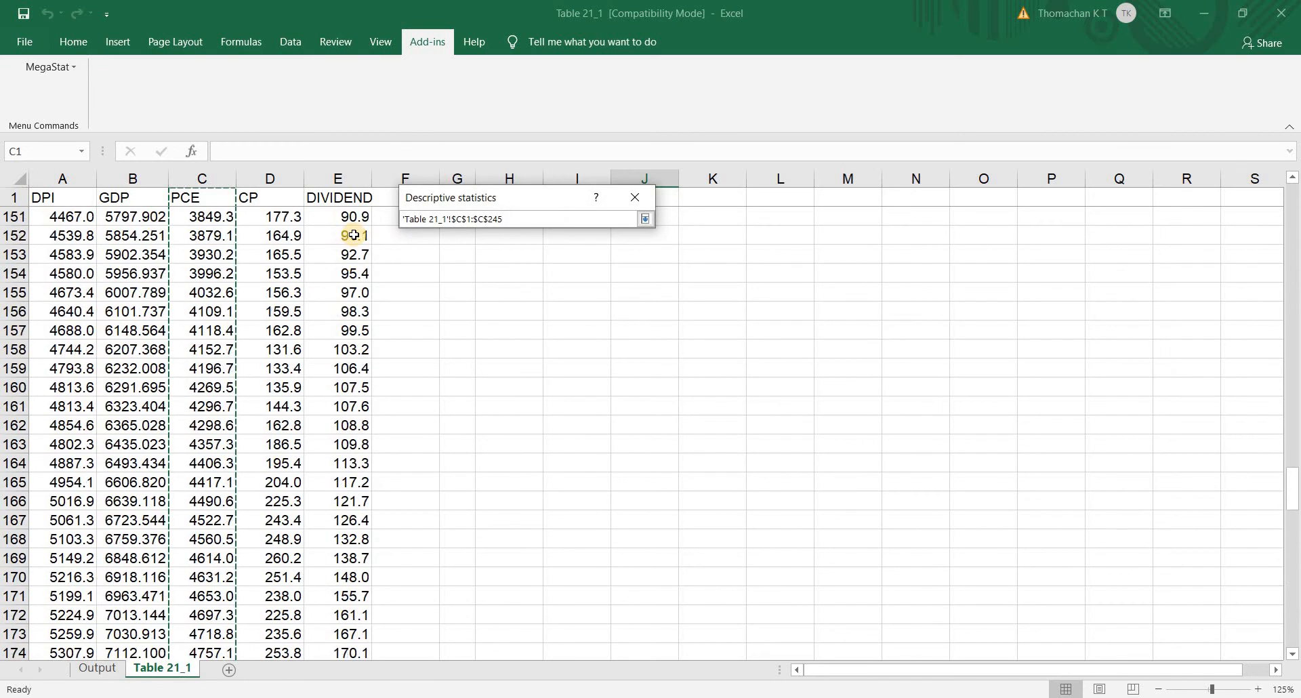
scroll(354, 235, up, 8)
drag(1294, 342, 1294, 224)
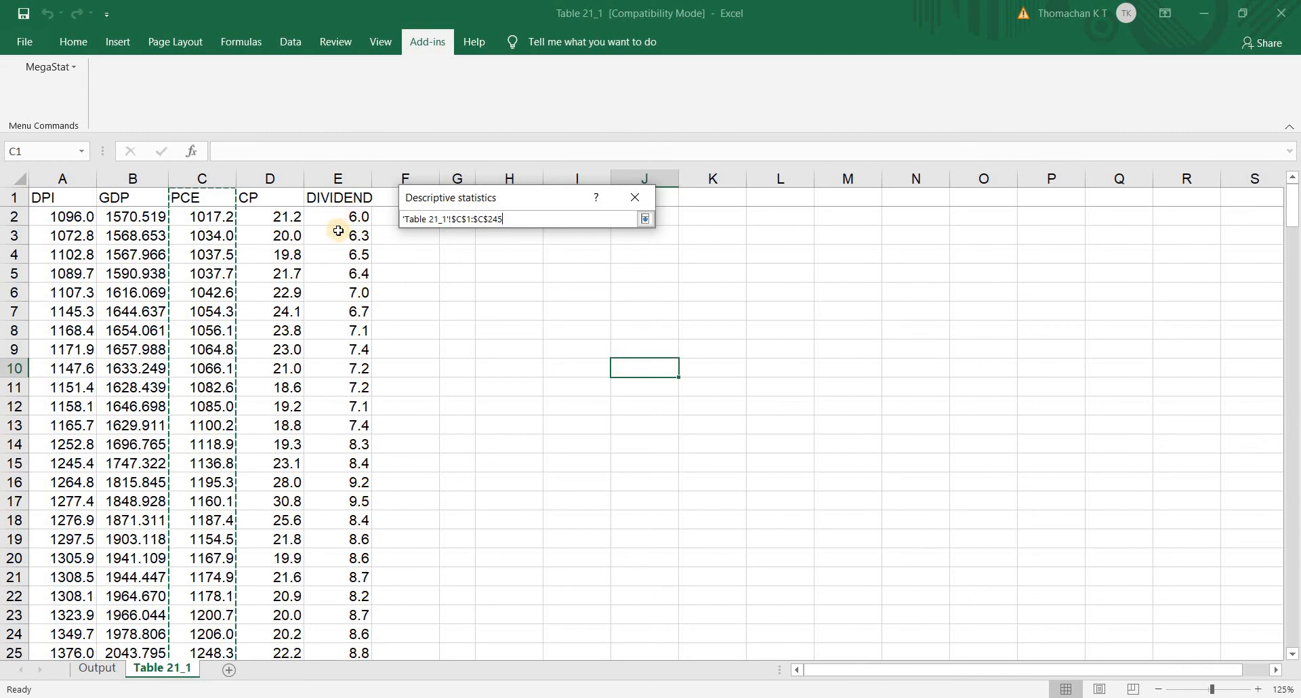
drag(345, 197, 347, 597)
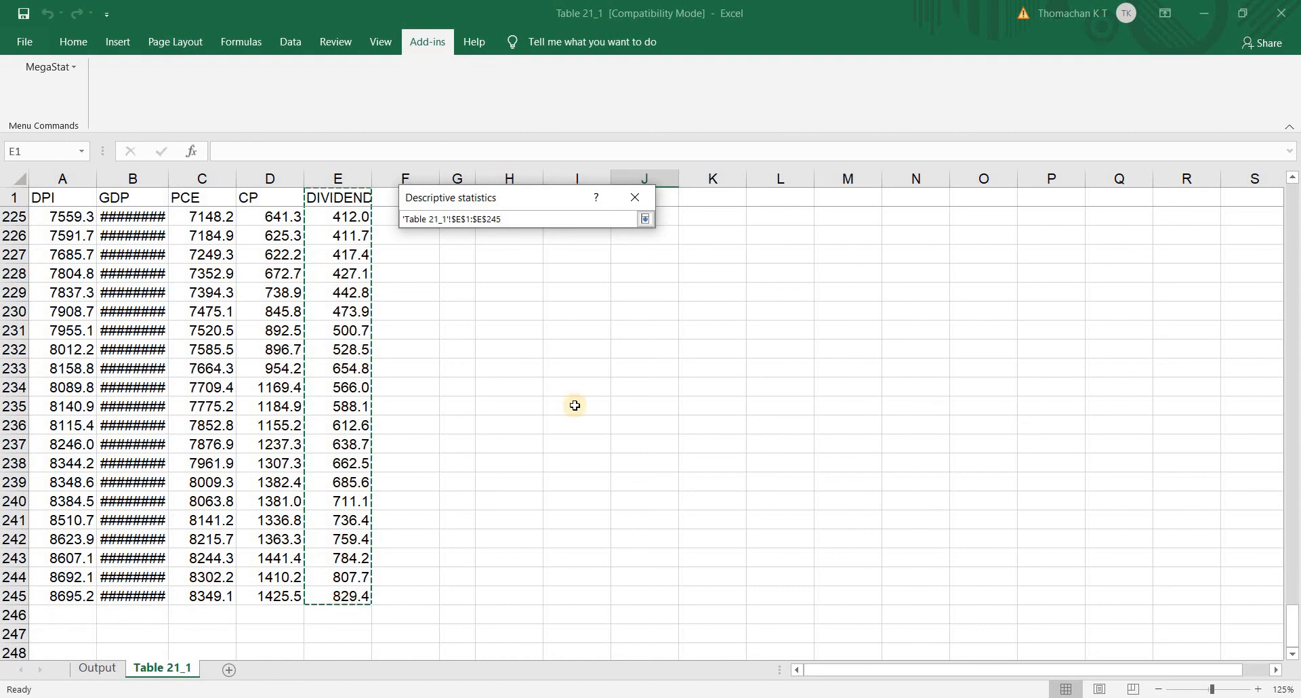
click(646, 220)
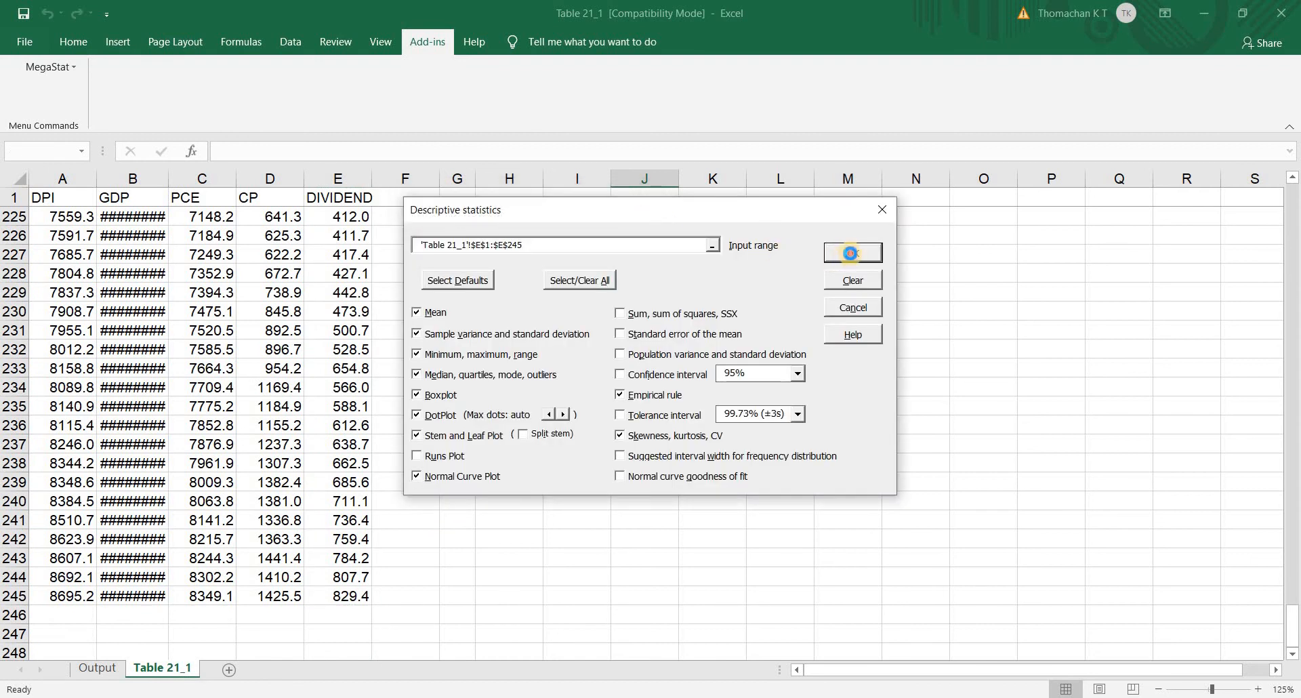
click(850, 252)
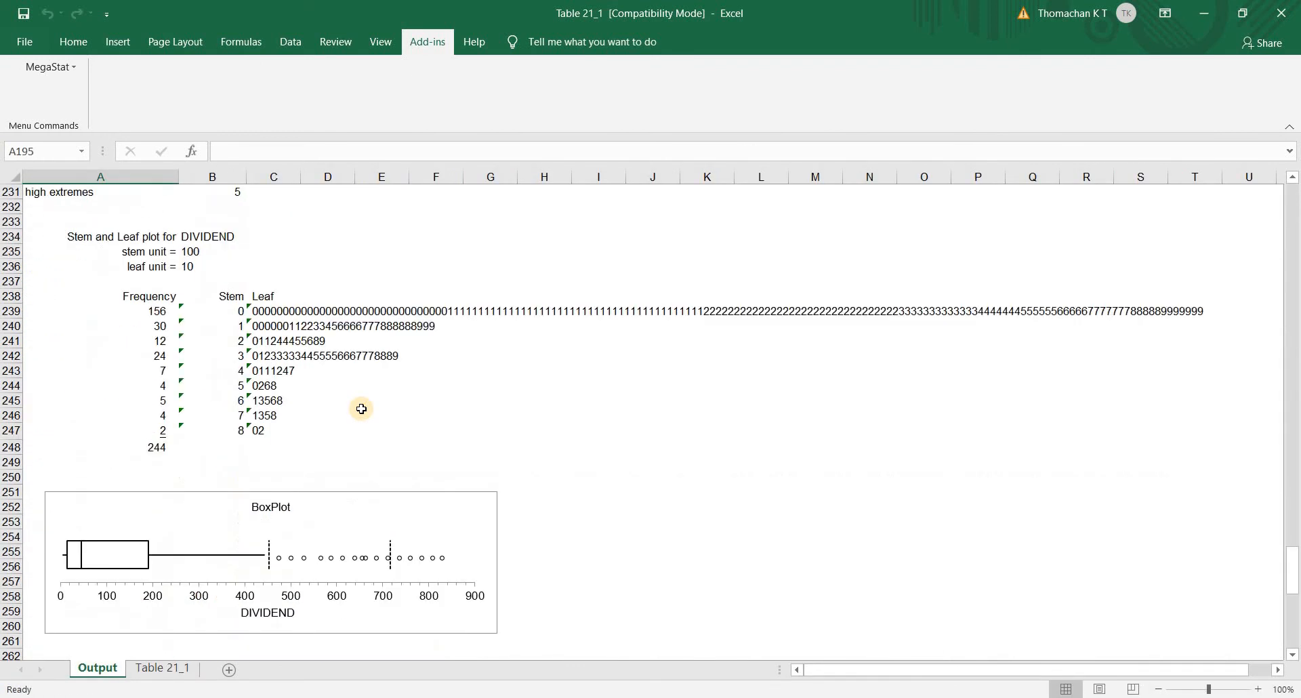
- Review the DIVIDEND output: stem and leaf plot, outliers and extremes, mean, spread, empirical rule, skewness and kurtosis
scroll(361, 409, down, 5)
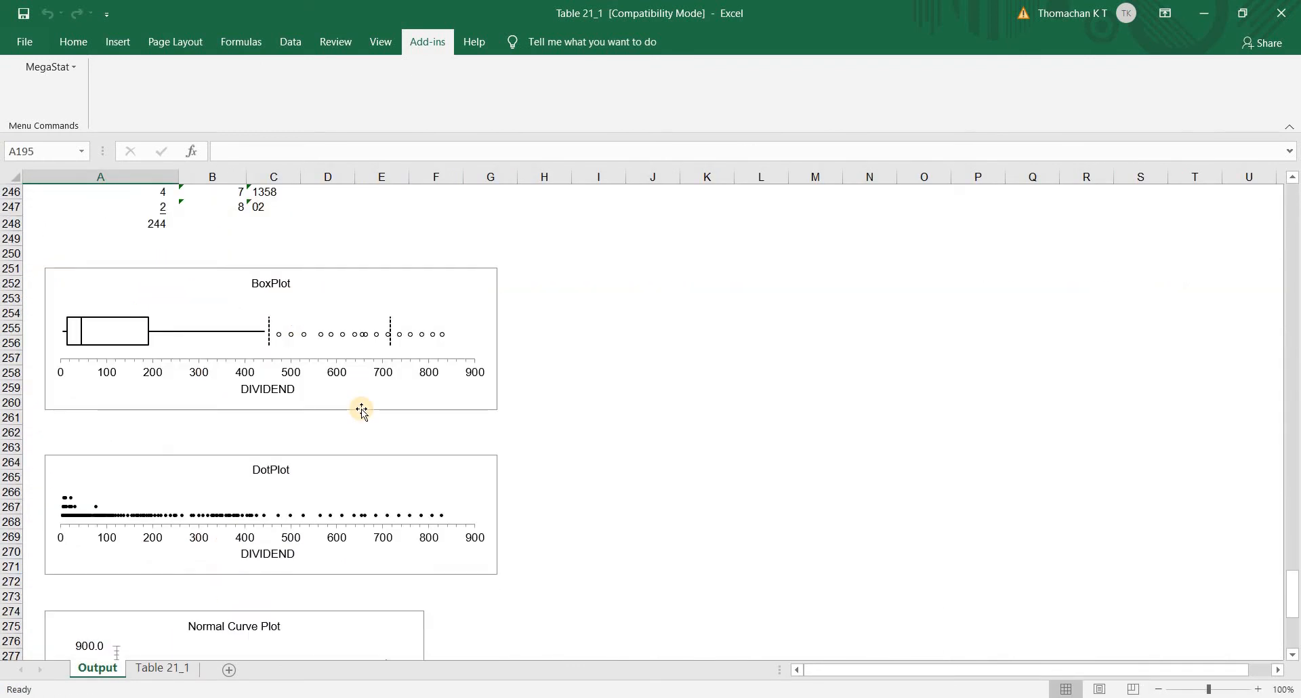
scroll(258, 336, up, 7)
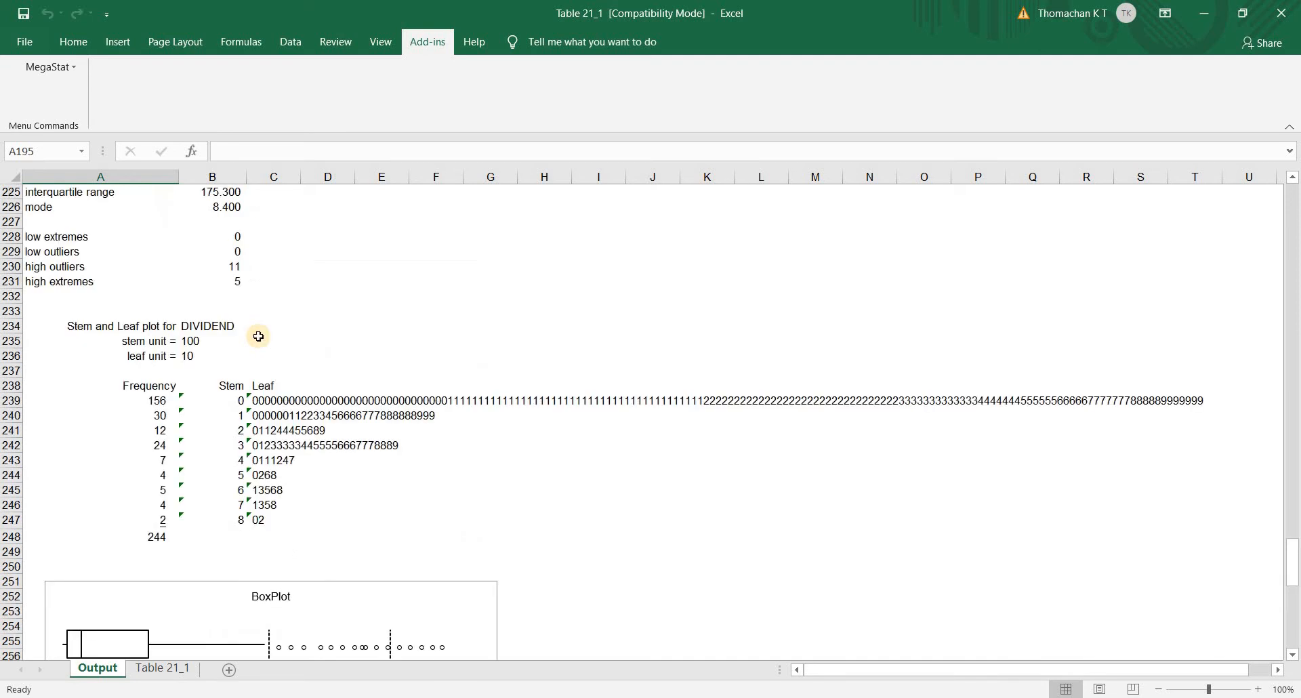
scroll(258, 337, up, 12)
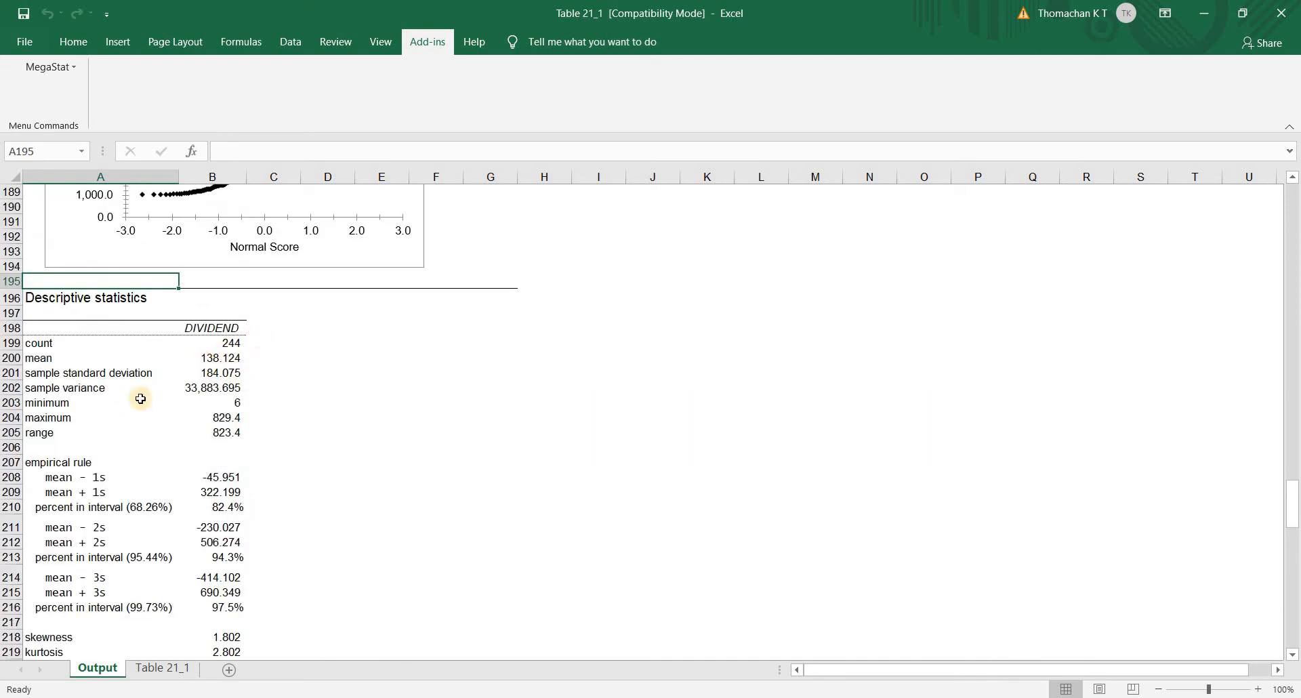
scroll(263, 401, down, 2)
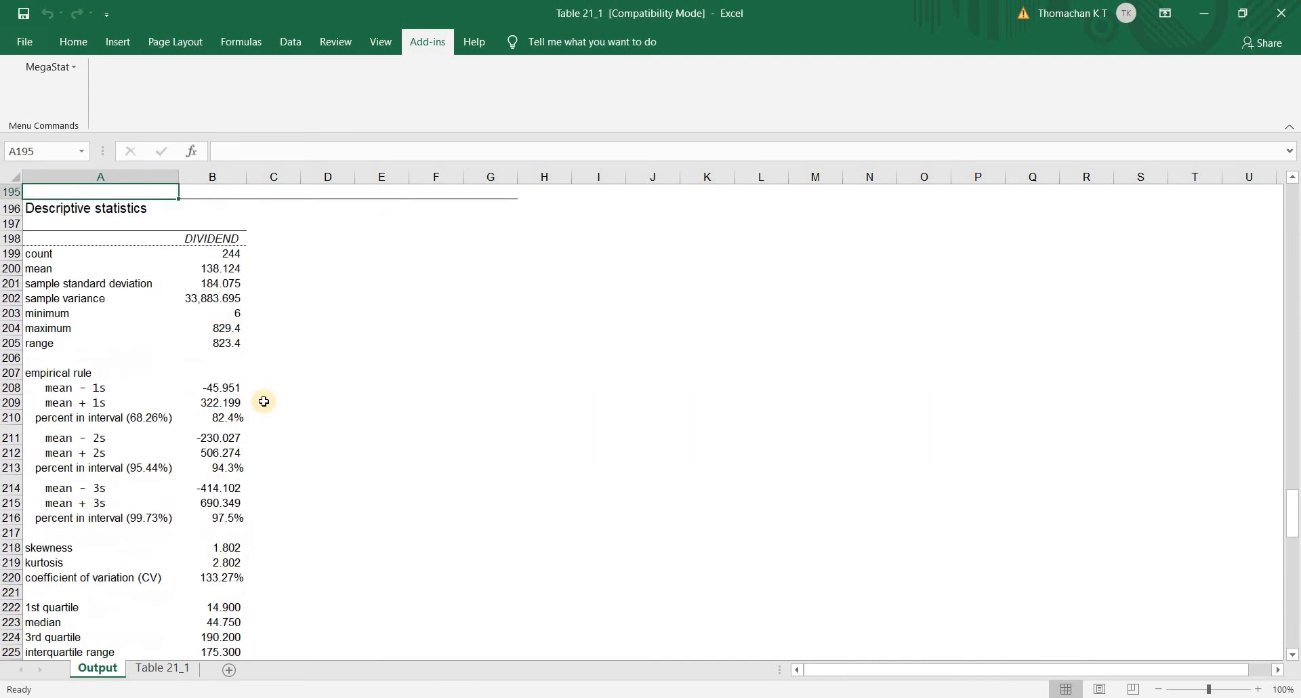
- Examine the outliers in the DIVIDEND box plot, along with the dot plot and normal curve plot
scroll(264, 401, down, 13)
scroll(264, 405, down, 4)
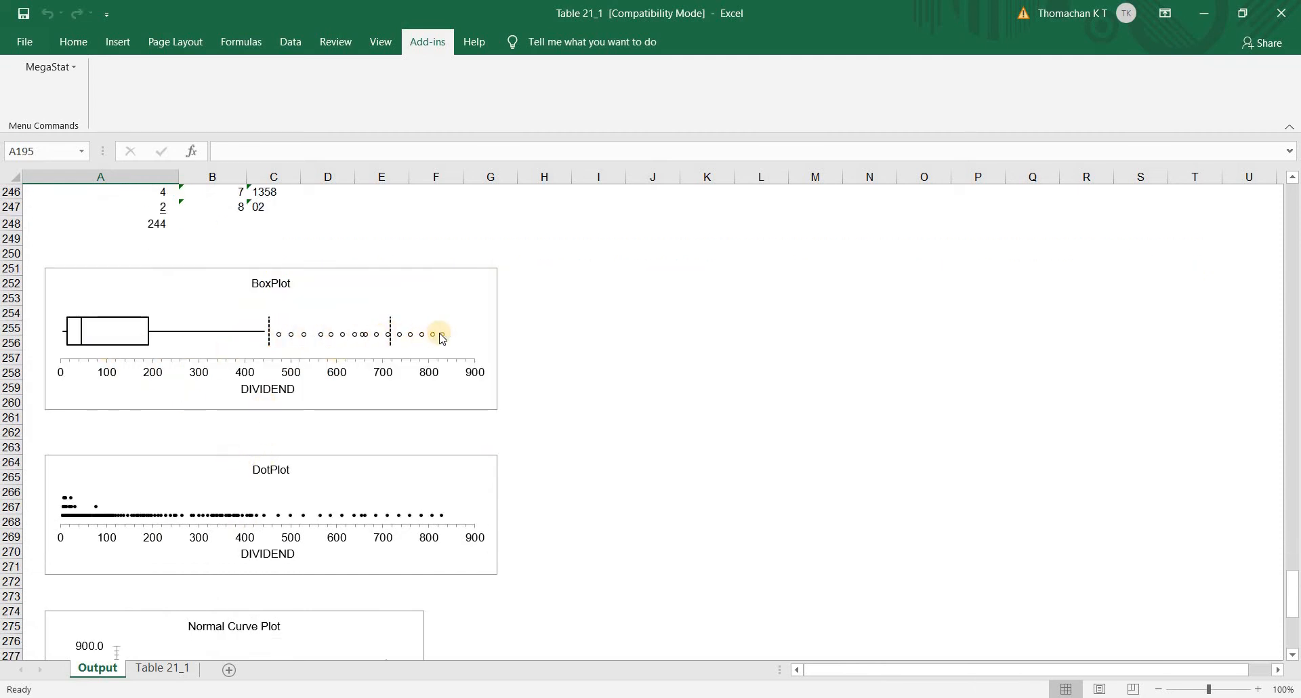
mouse_move(446, 335)
scroll(446, 334, down, 4)
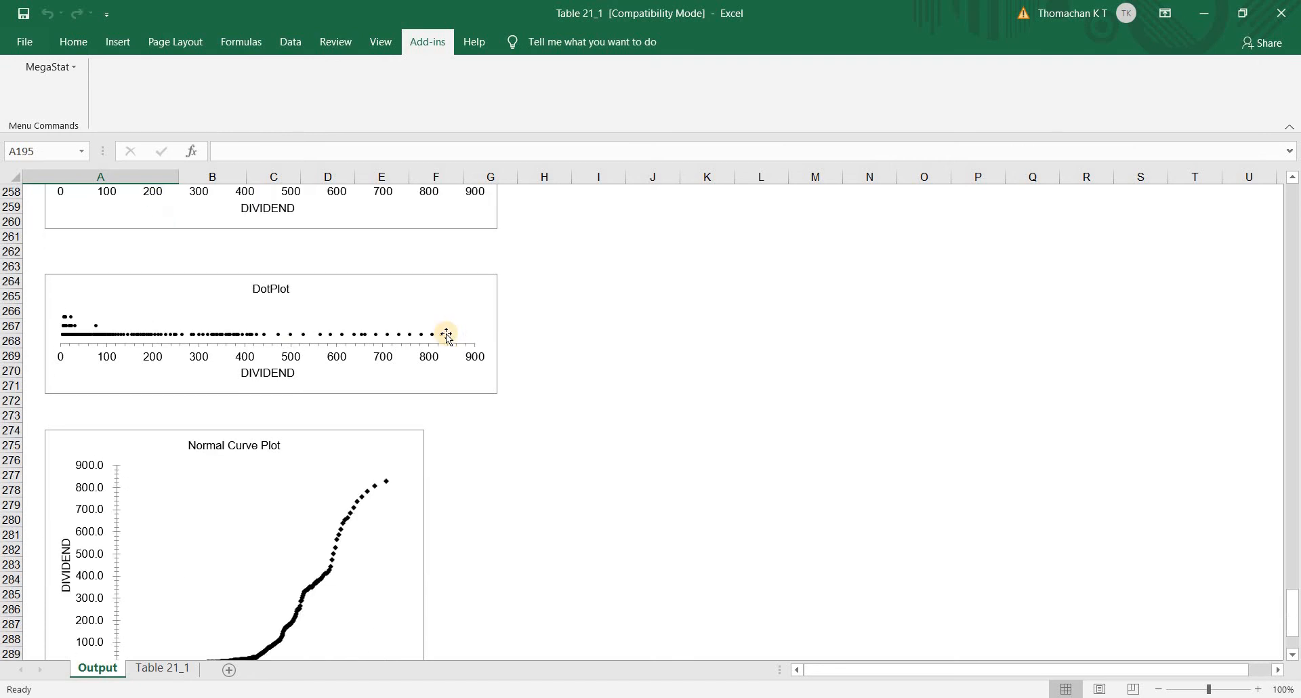
scroll(447, 335, down, 3)
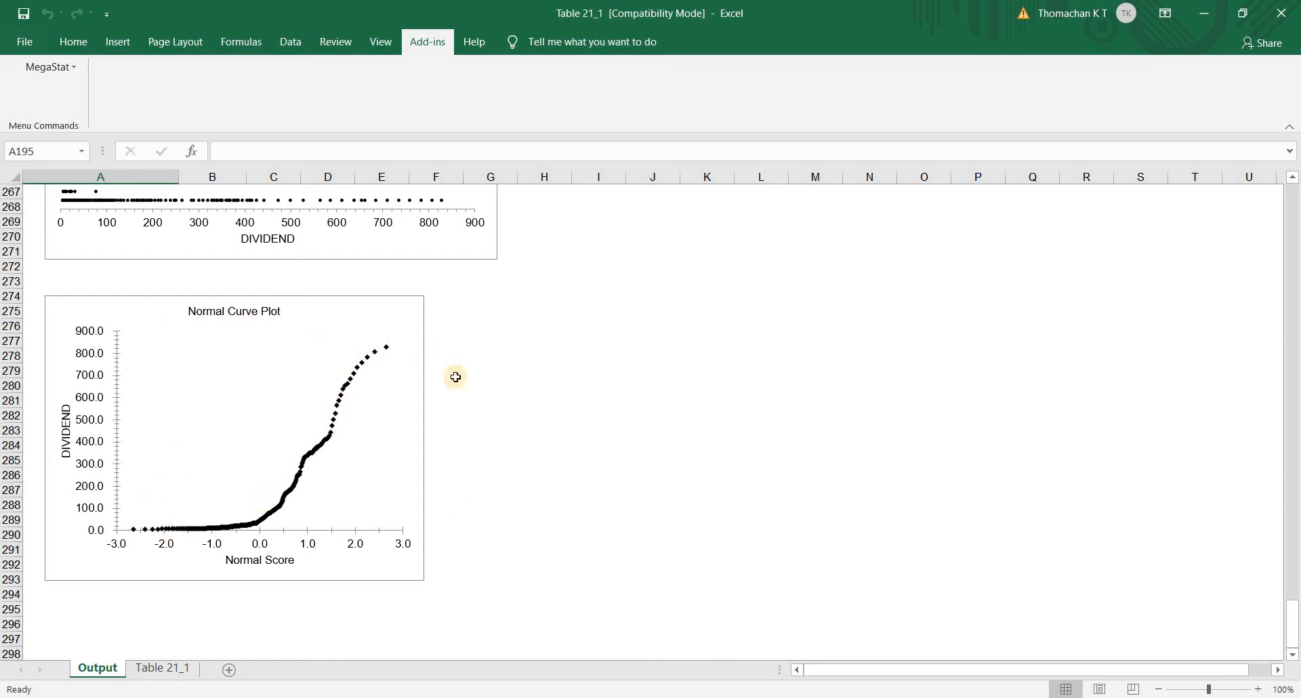
- From the Table 21_1 sheet, browse the Data Analysis tools and open the Descriptive Statistics tool
click(158, 670)
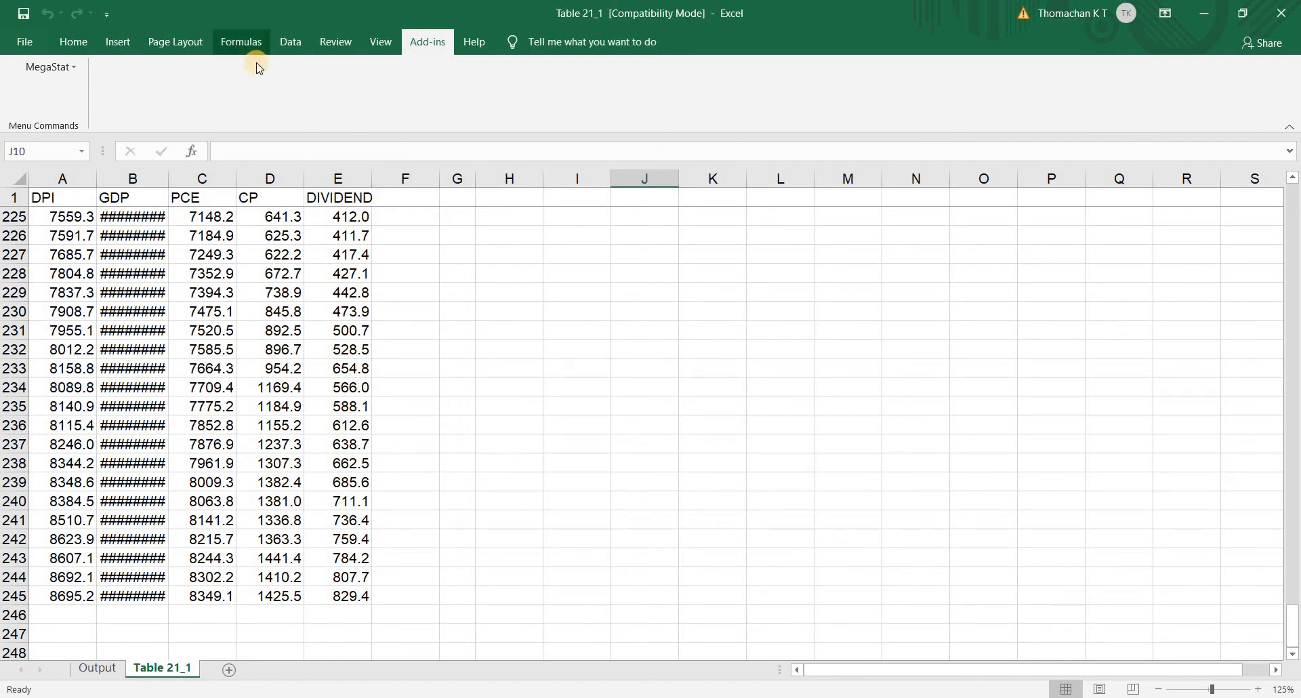
click(289, 43)
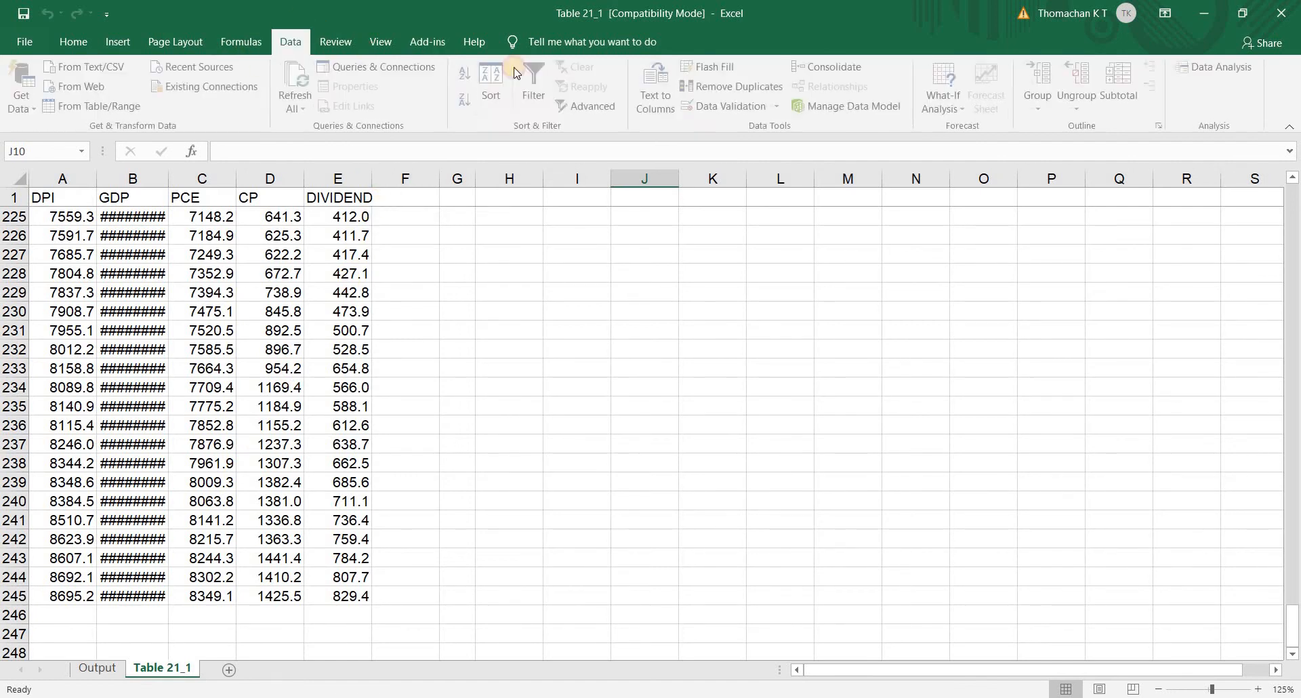
click(1226, 66)
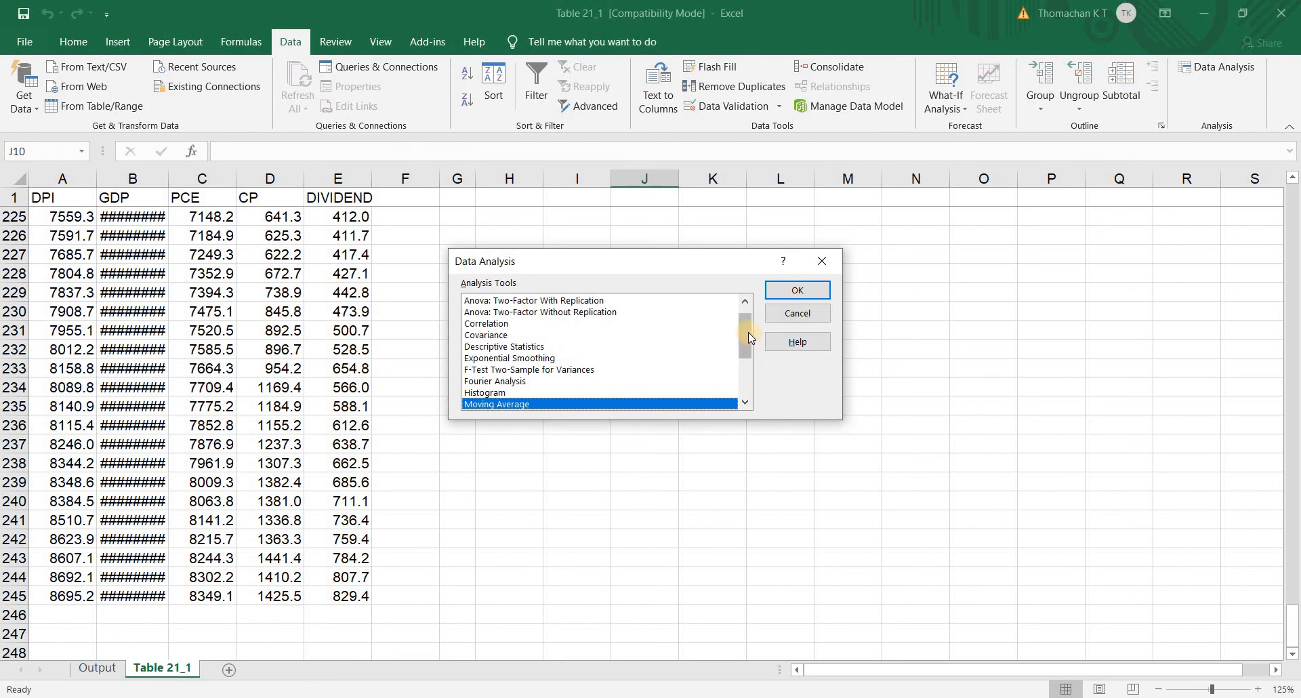
drag(743, 330, 742, 361)
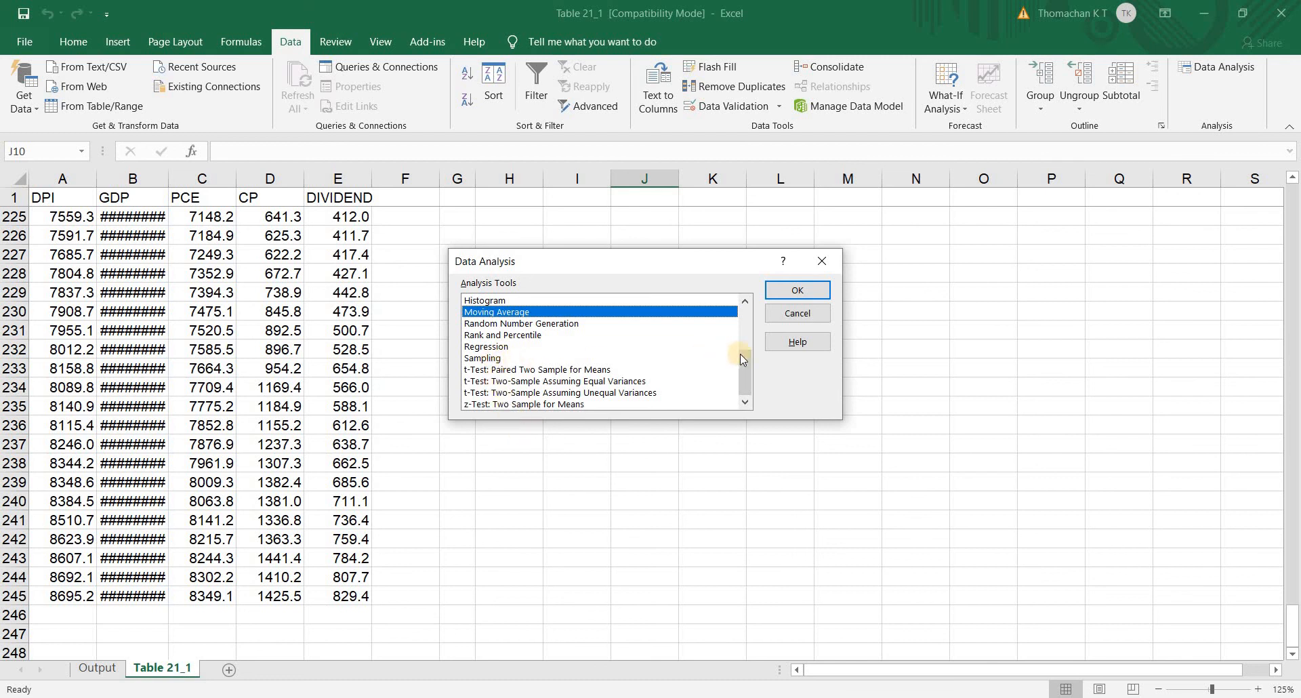
drag(746, 348, 766, 290)
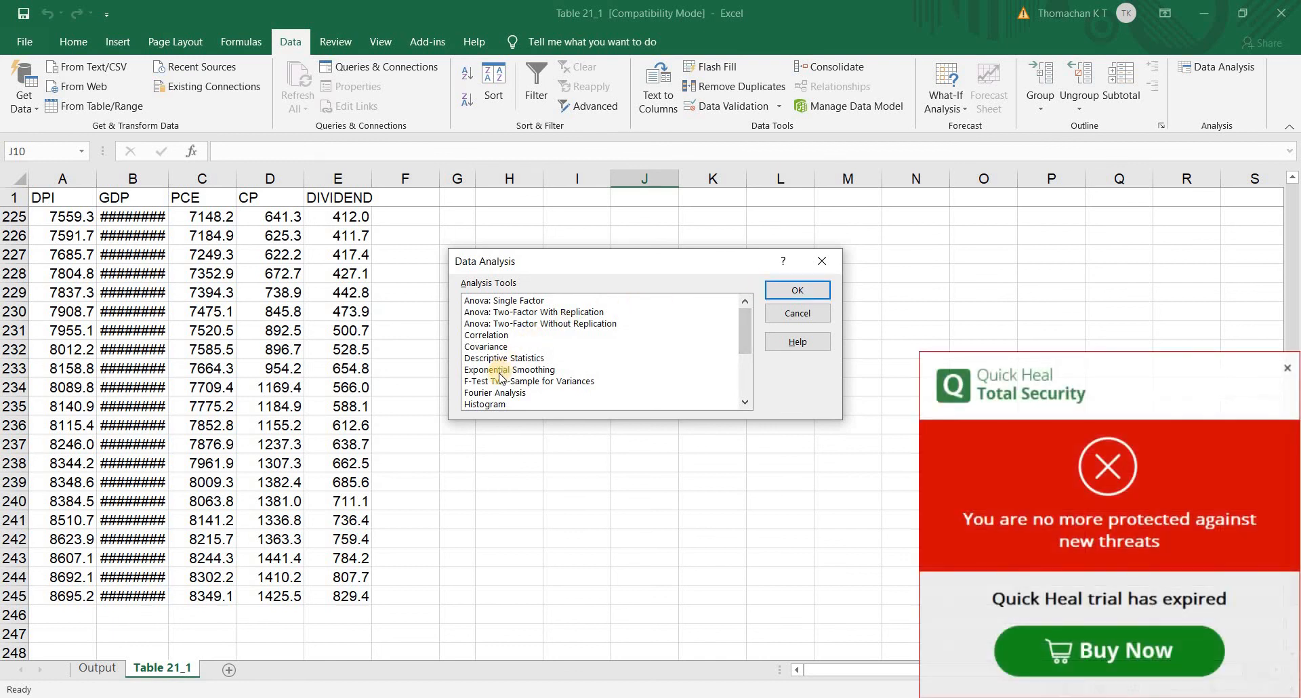
click(517, 359)
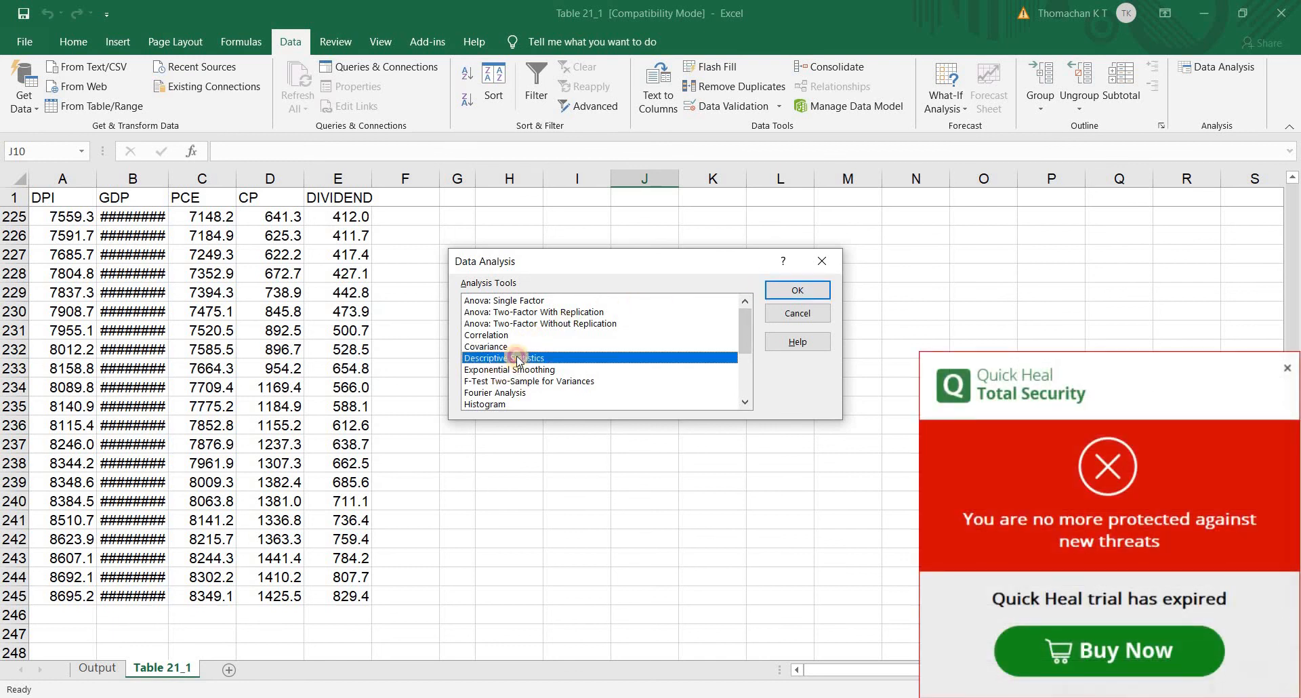
click(792, 291)
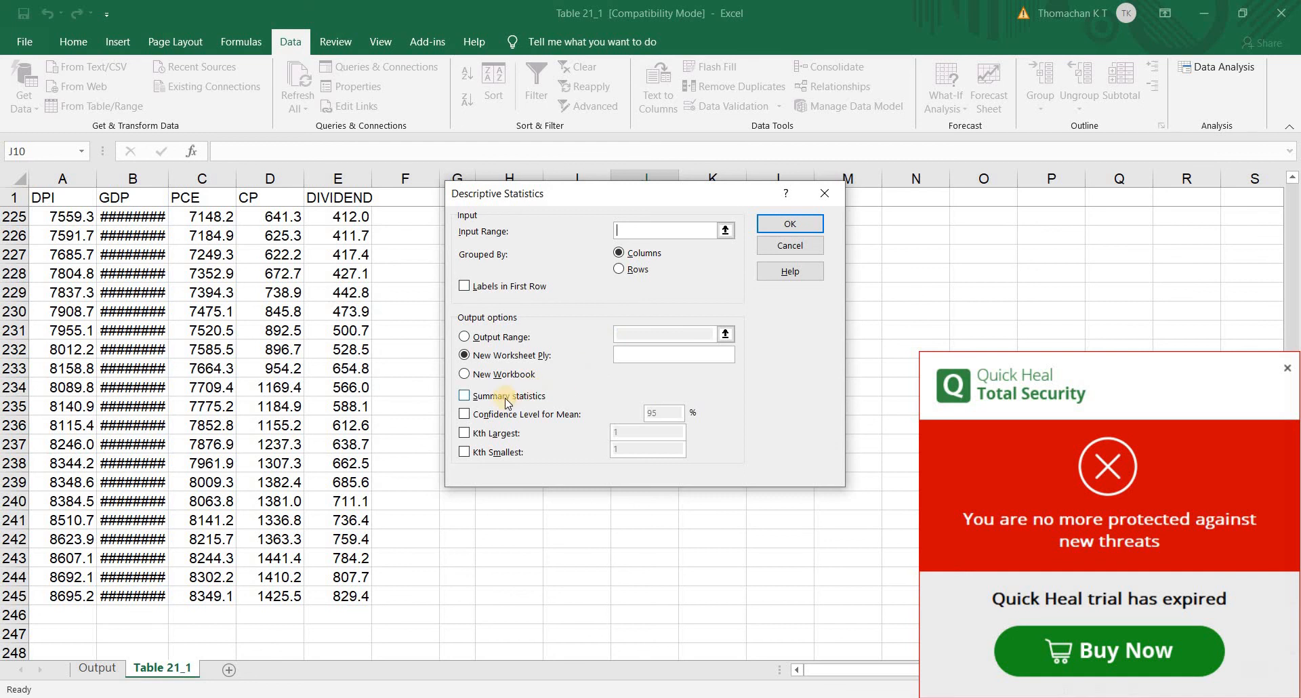
- Output summary statistics for the CP values in D225:D245, grouped by columns, to a new worksheet and dismiss the antivirus pop-up
click(464, 396)
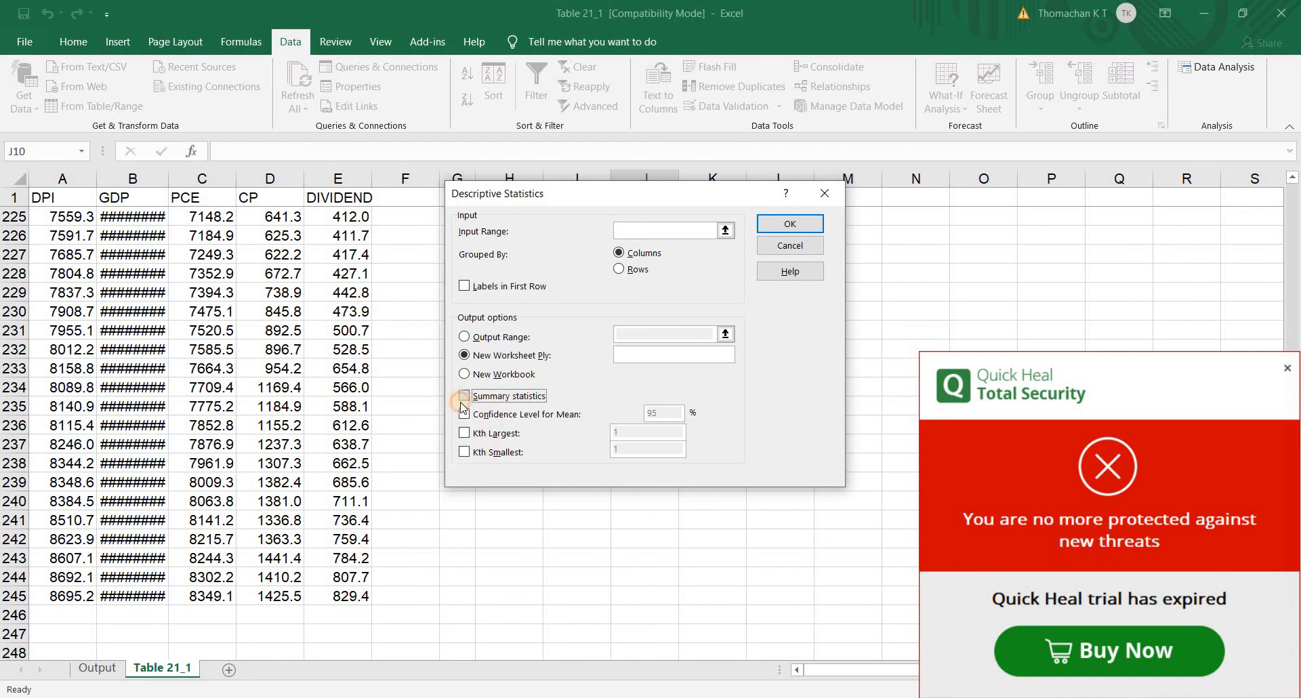
click(725, 231)
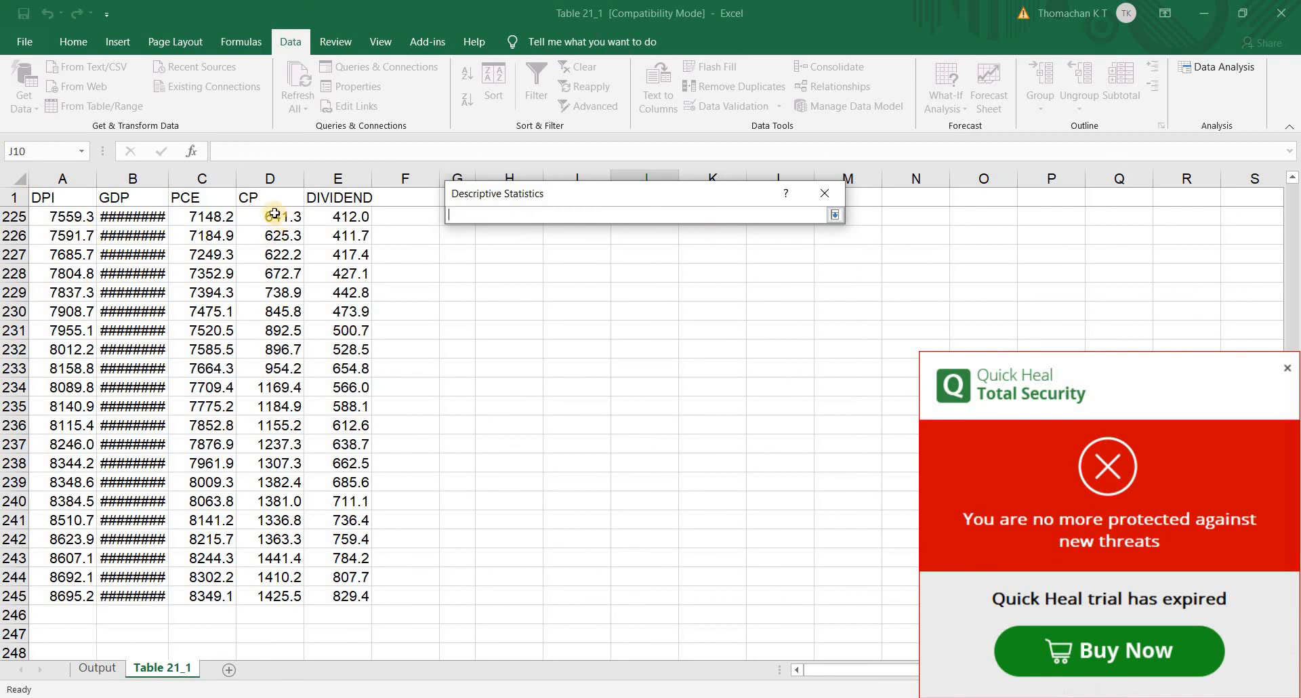
drag(275, 214, 275, 596)
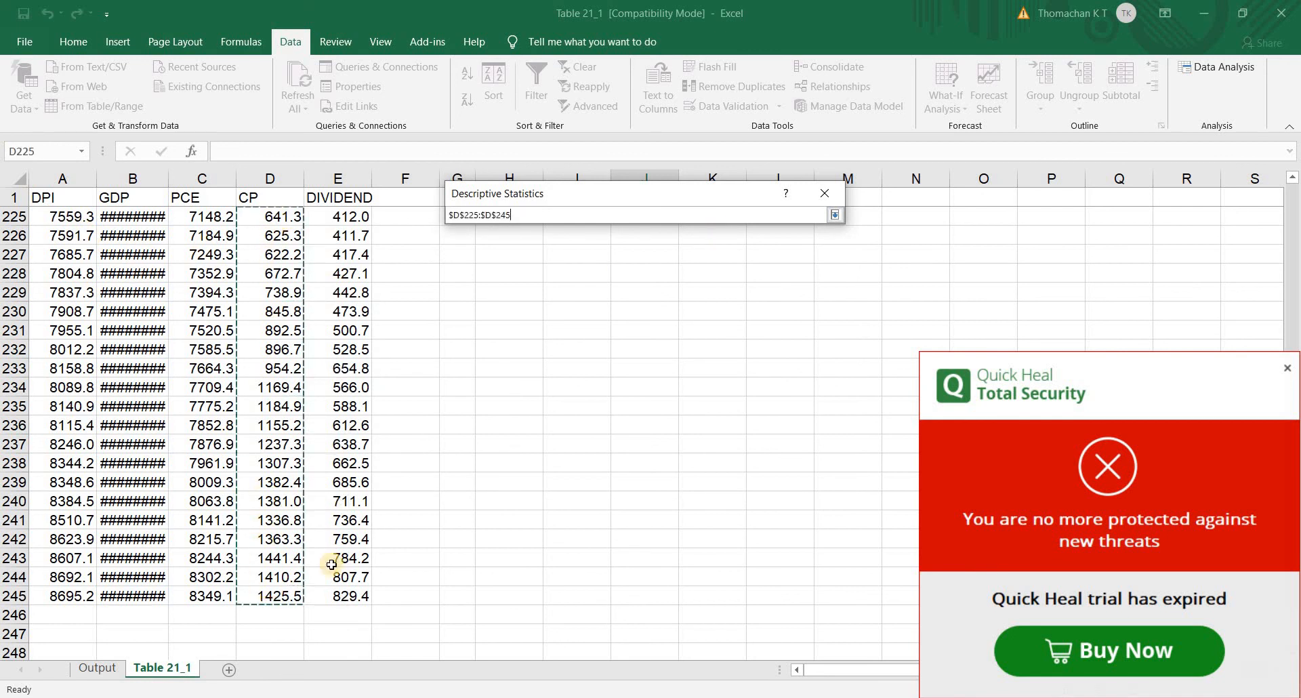
click(834, 215)
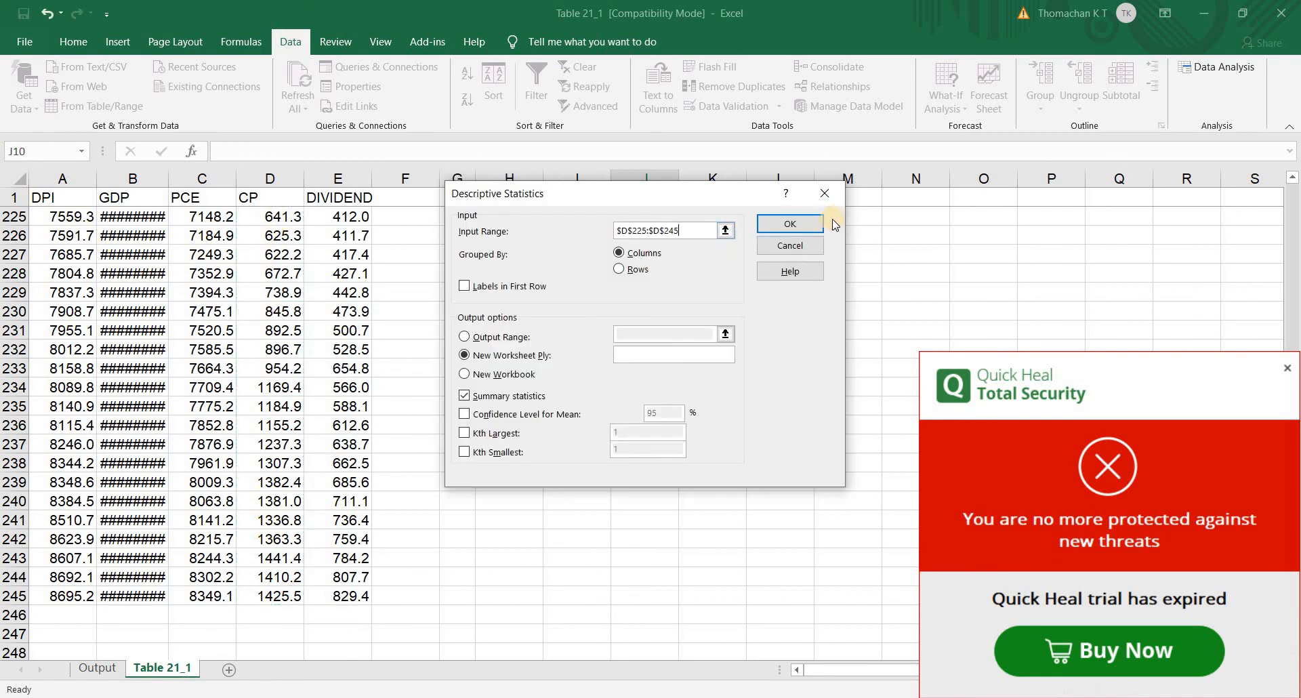
click(811, 217)
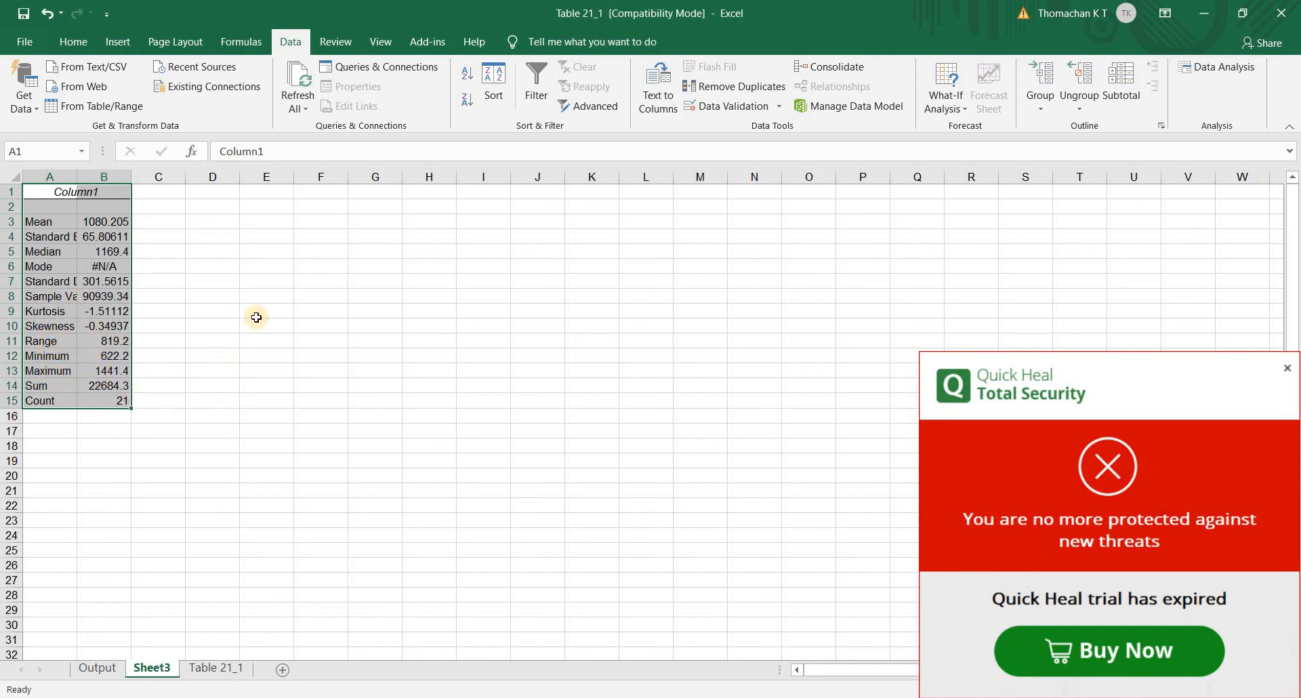
click(1286, 371)
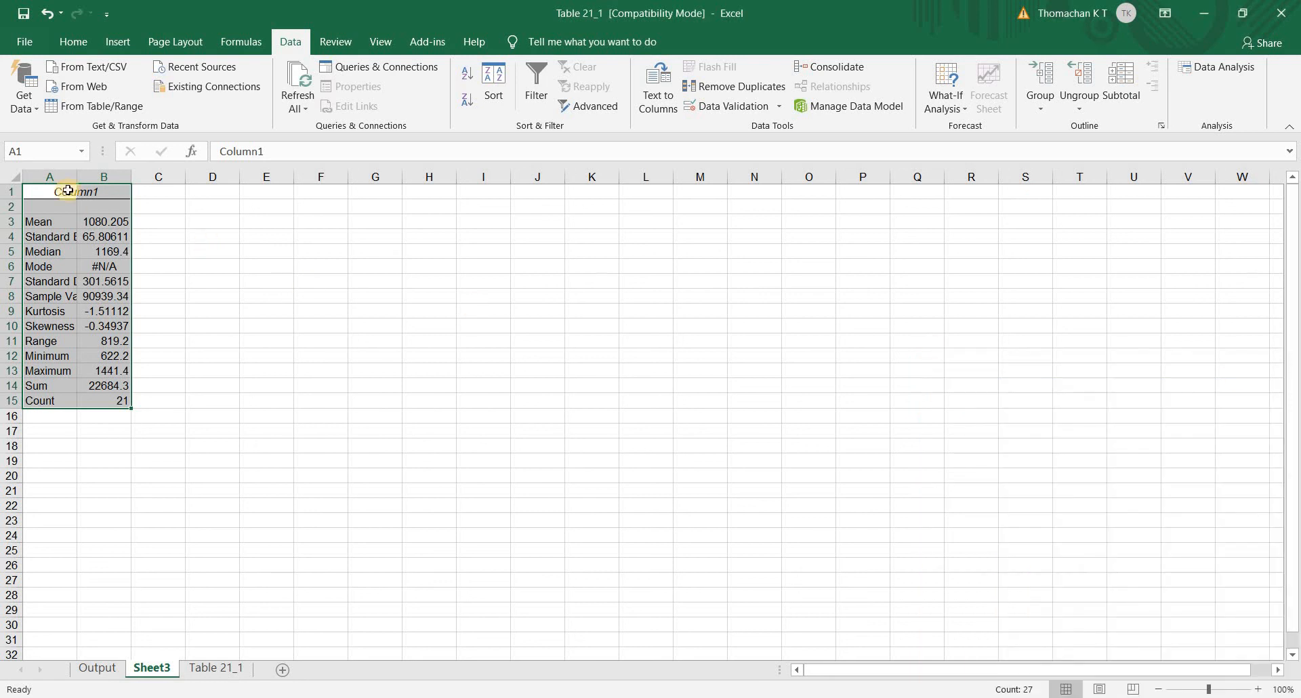
- Review the options offered by MegaStat's descriptive statistics for comparison, and leave without running an analysis
click(439, 42)
click(27, 67)
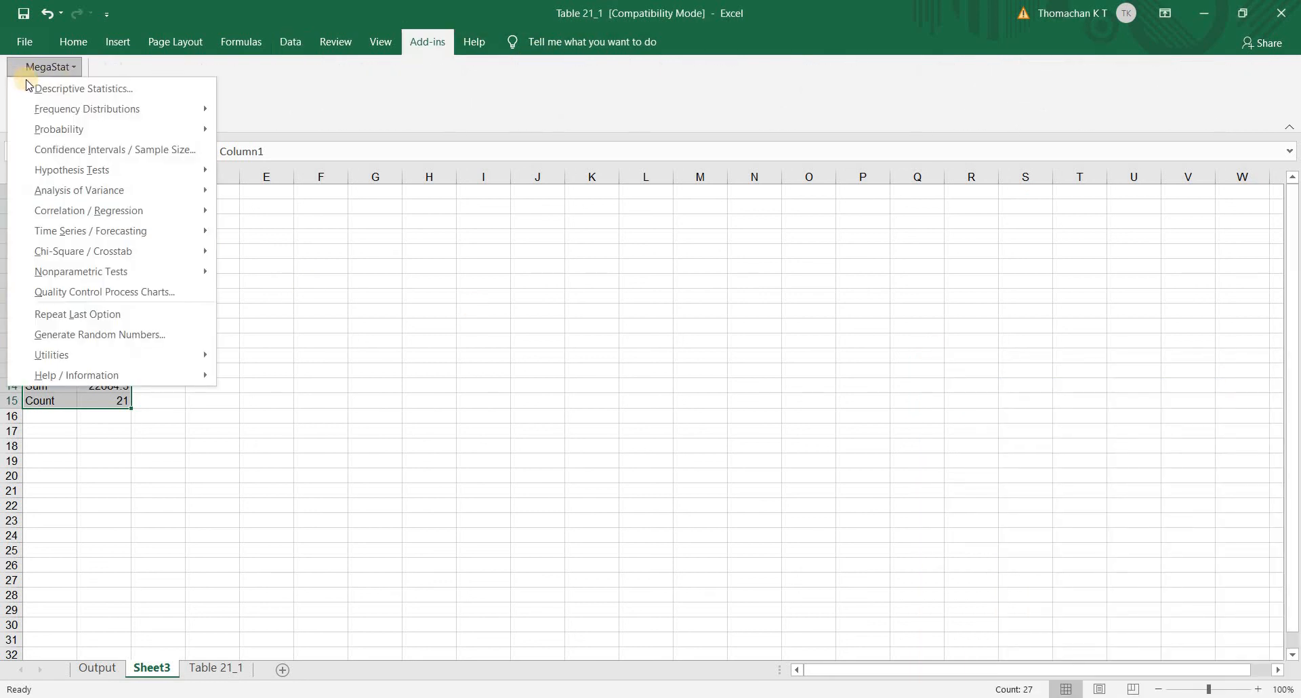
click(39, 89)
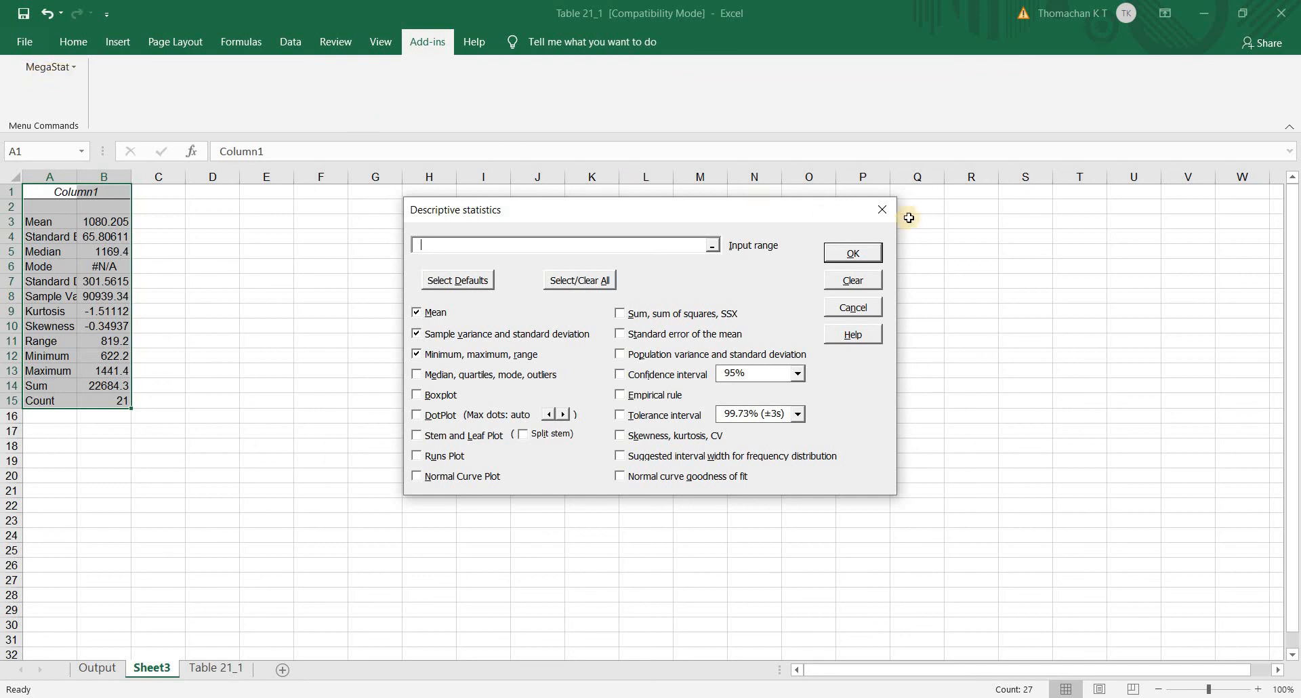
click(853, 308)
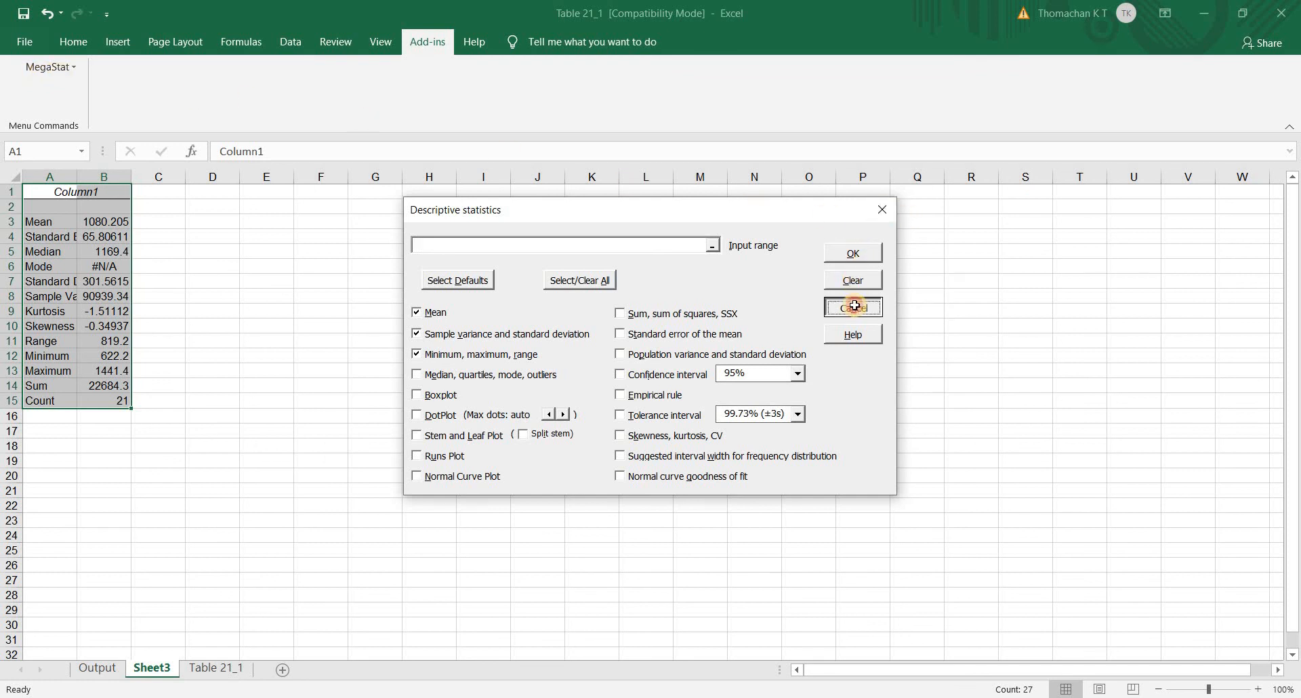